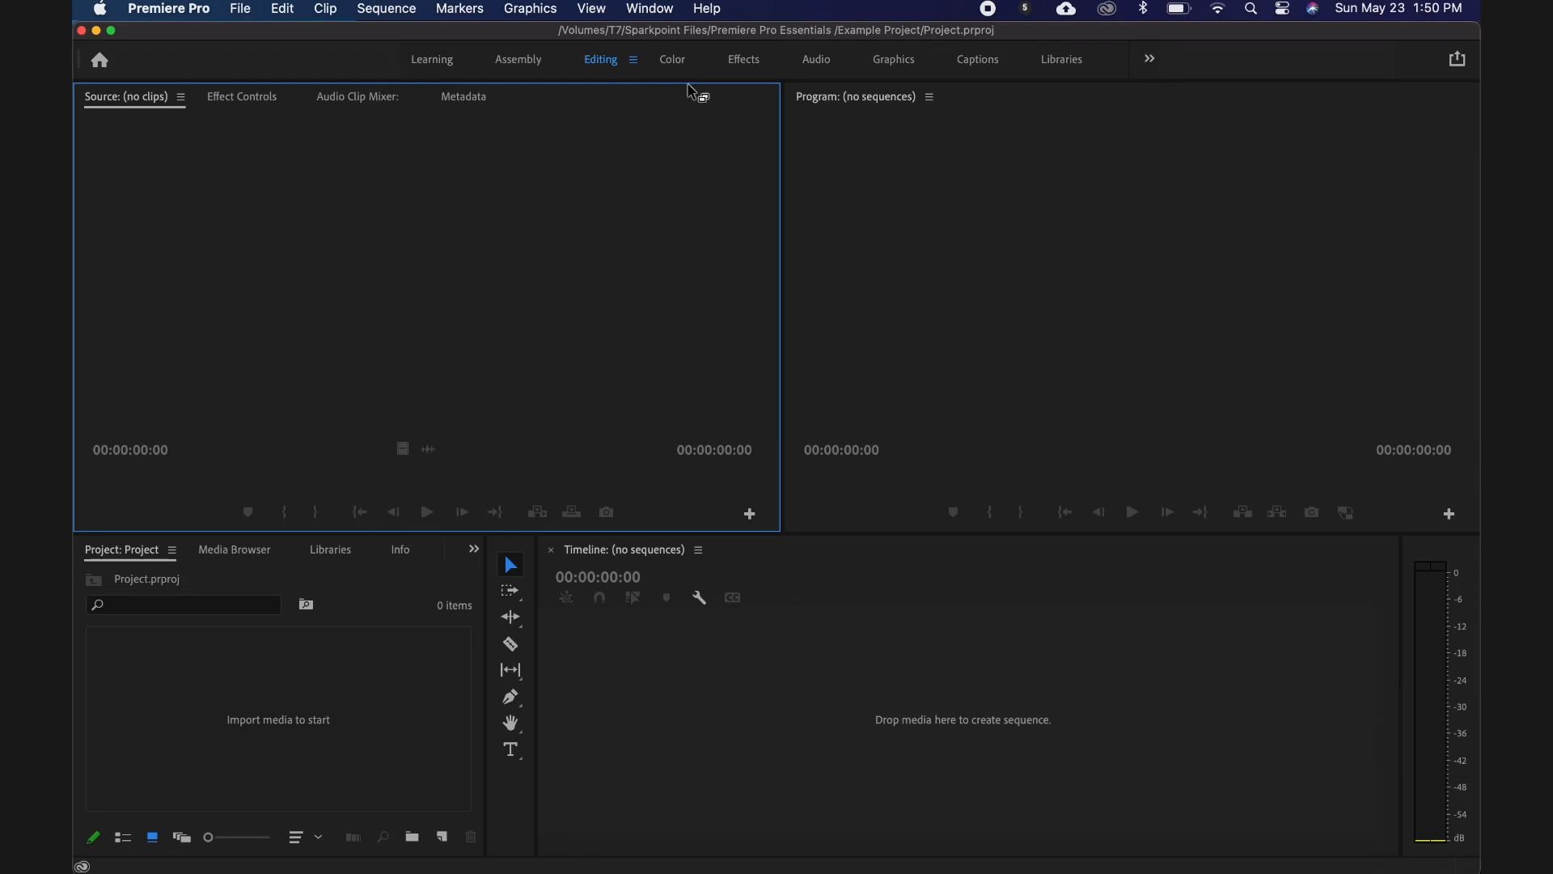
pyautogui.click(850, 186)
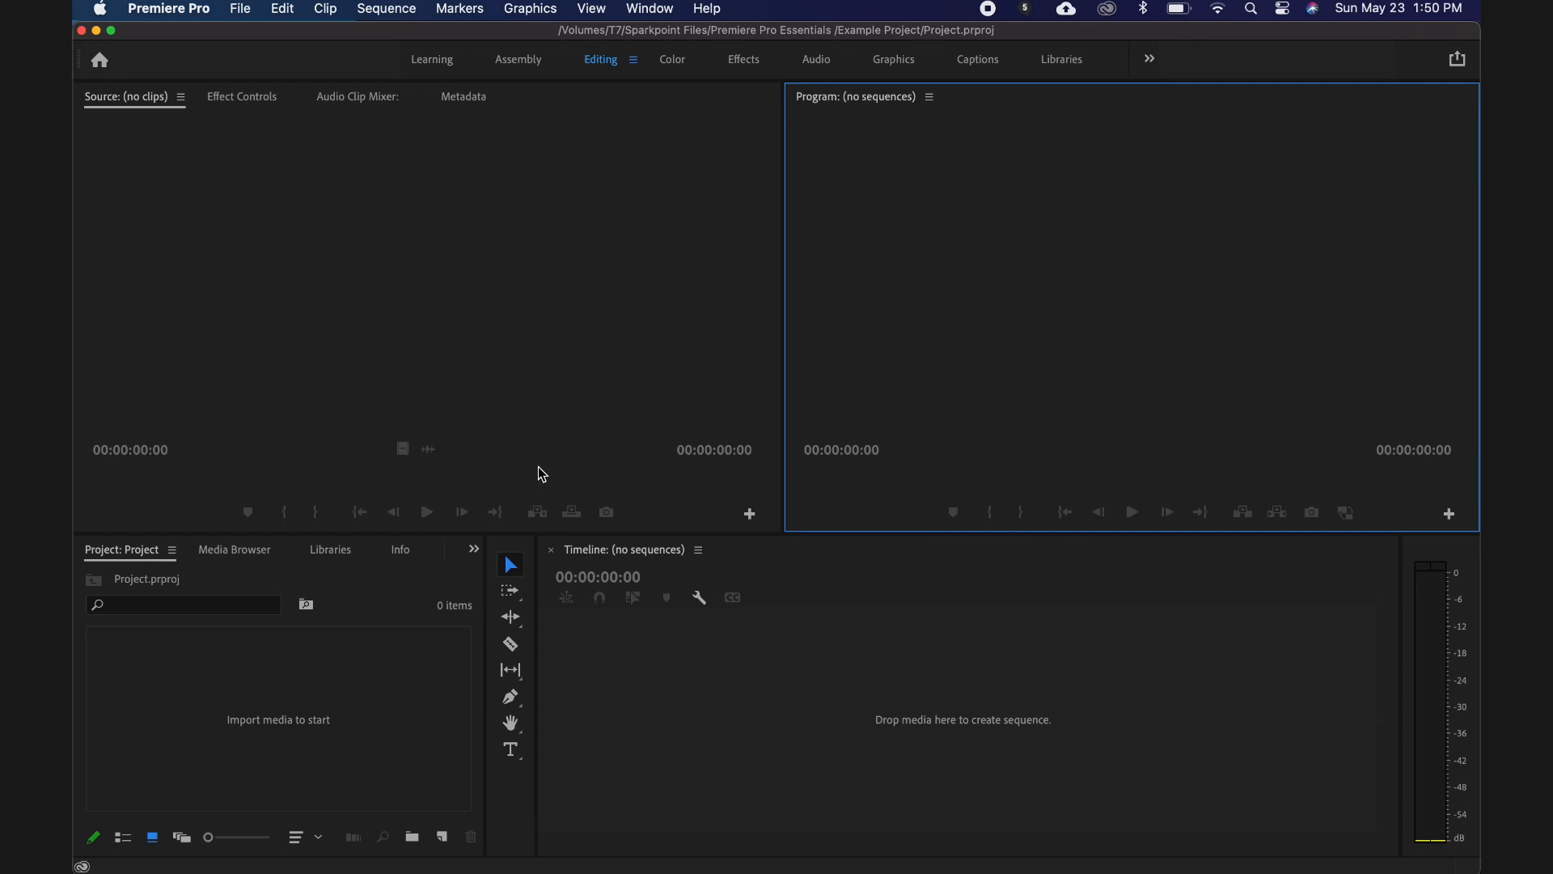
pyautogui.click(387, 647)
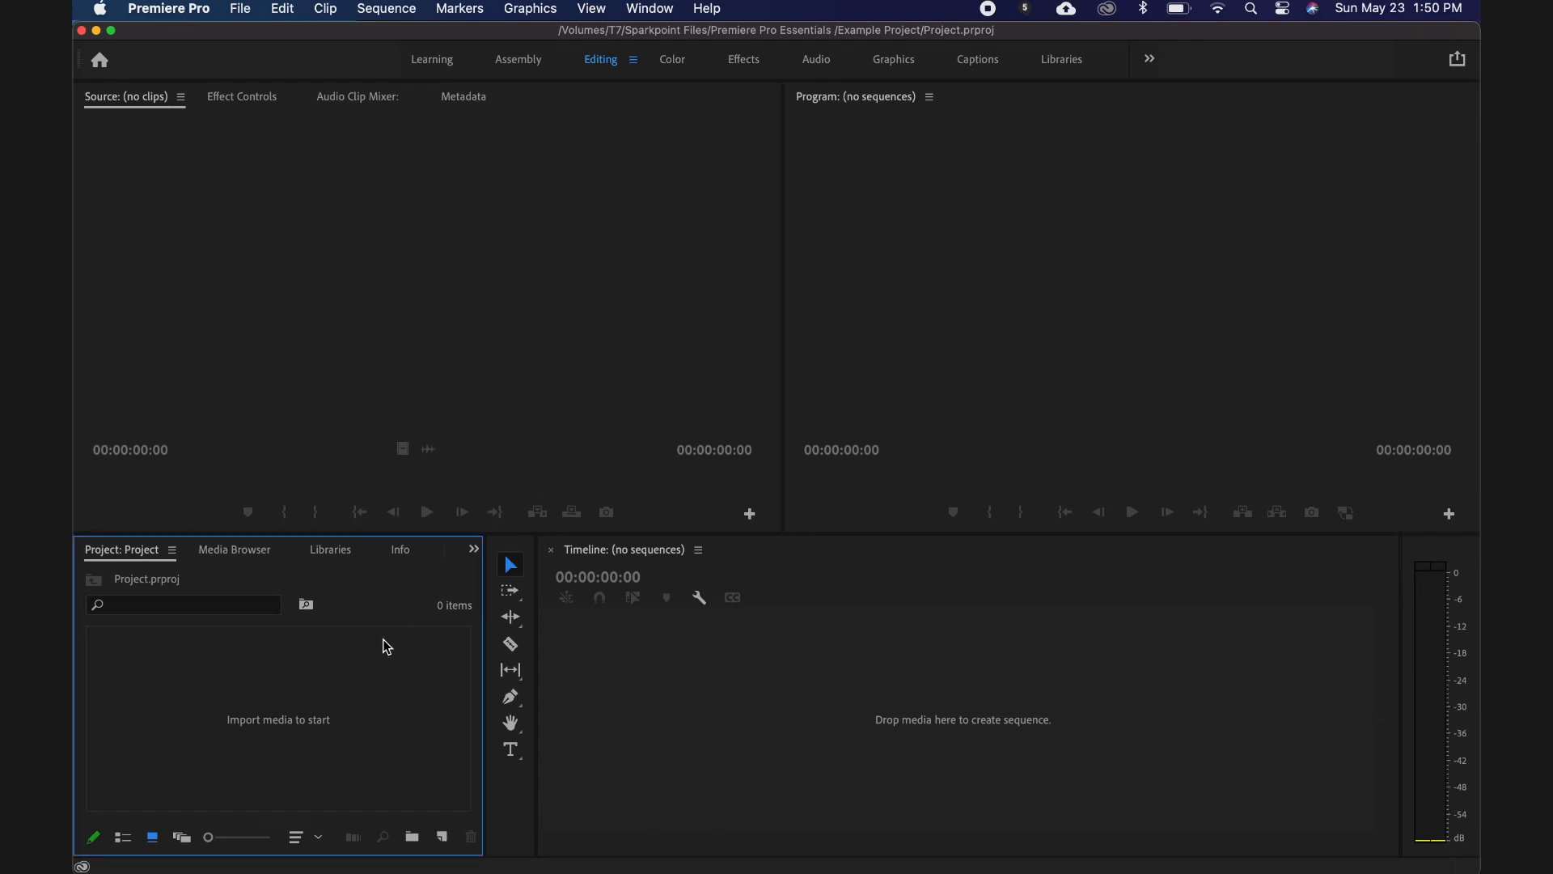
pyautogui.click(516, 776)
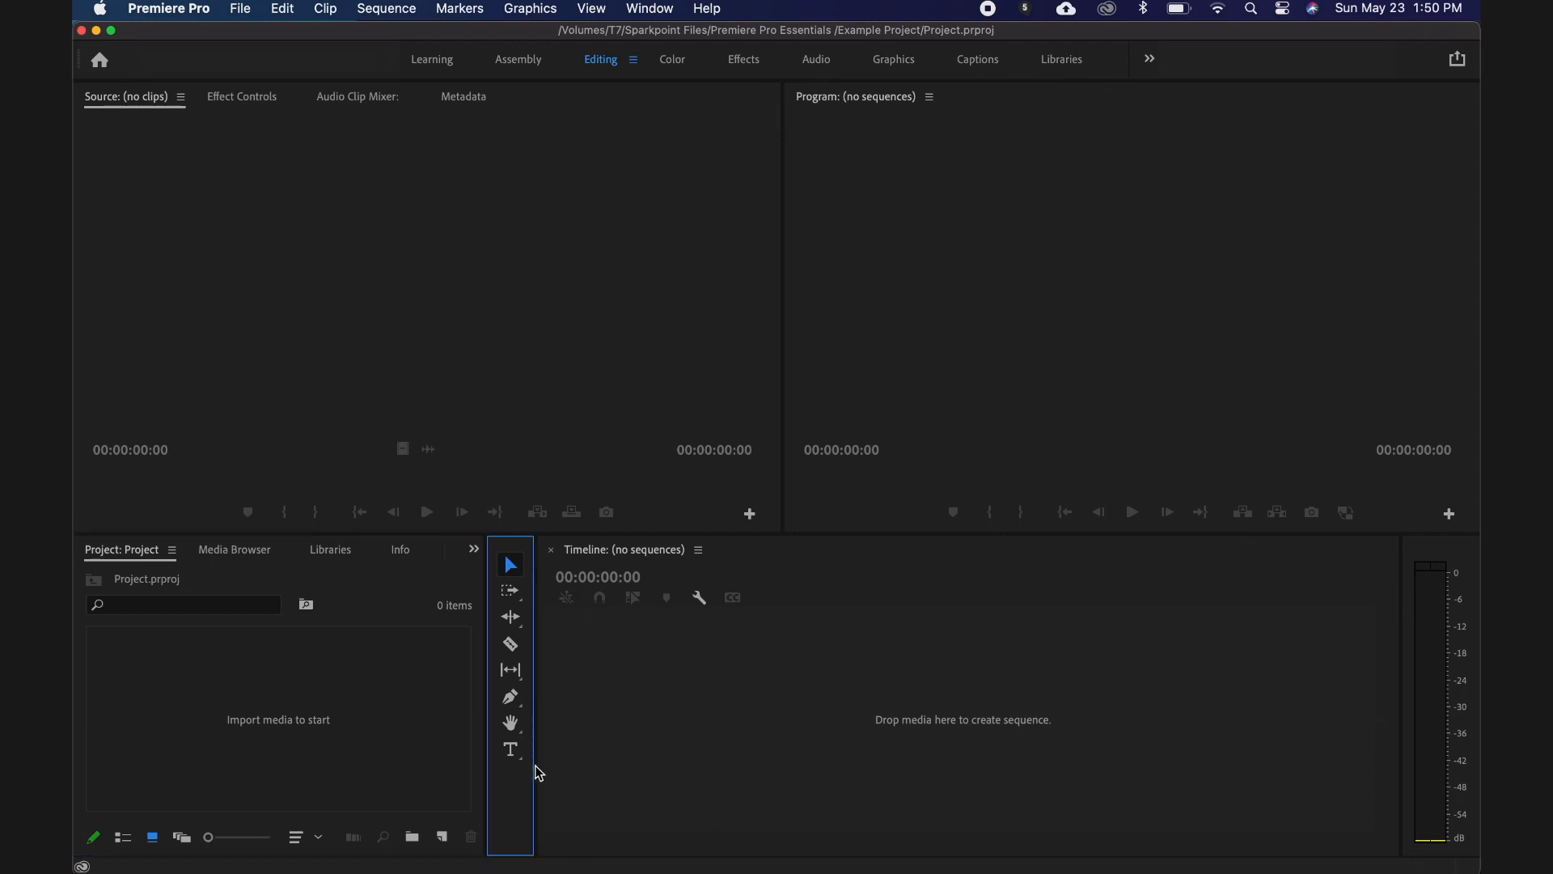
pyautogui.click(649, 703)
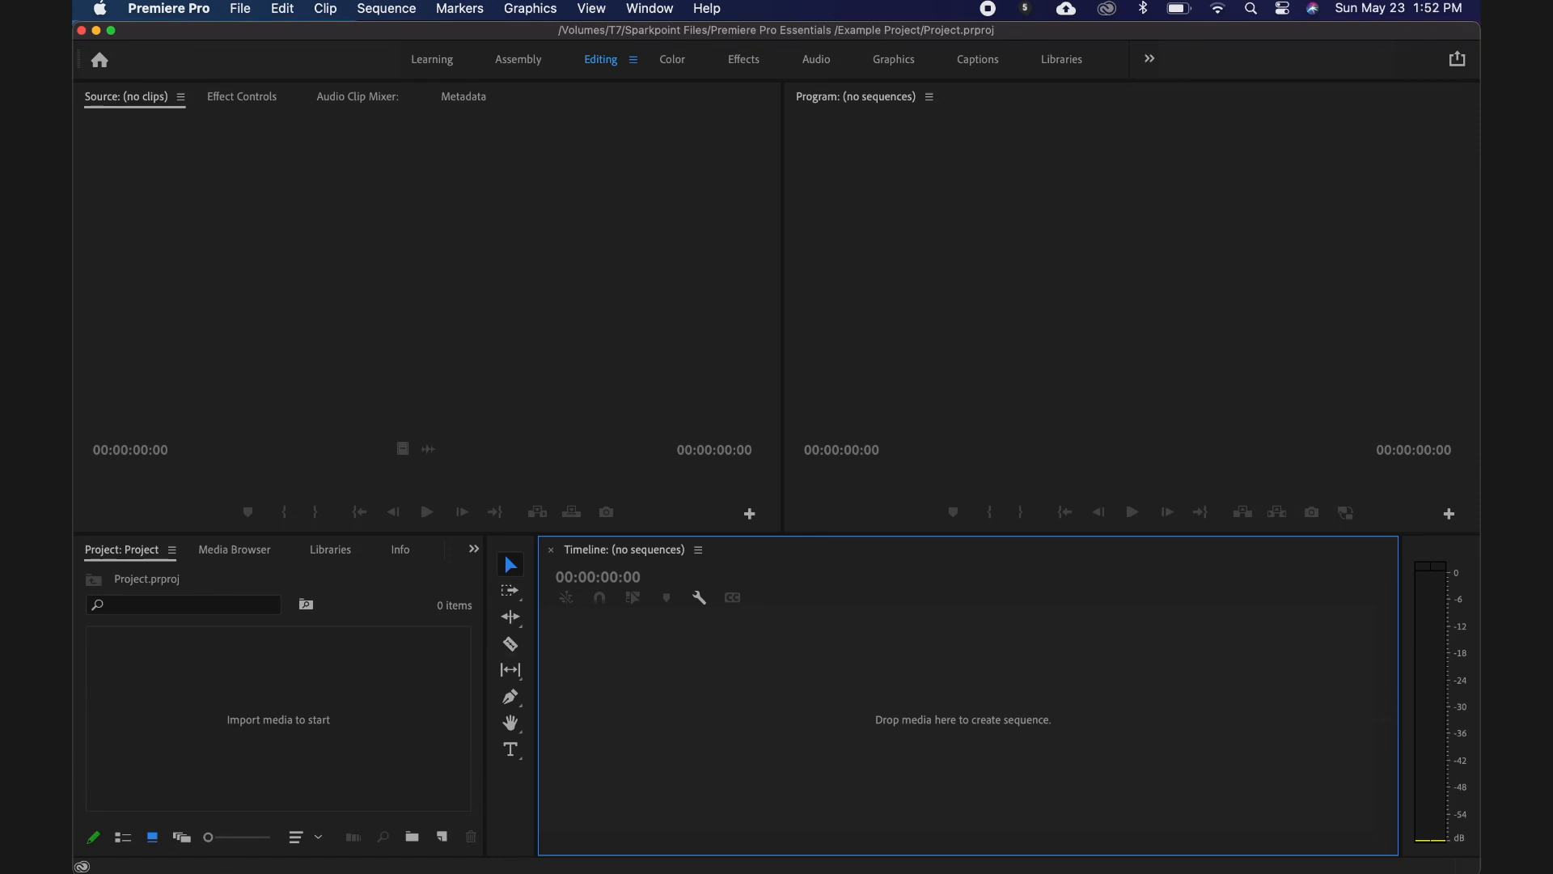
# Import C0002_1.mov, C0004_1.mov, C0006_1.mov and C0022_1.mov from the Example Project folder in Finder into the project
pyautogui.moveTo(198, 845)
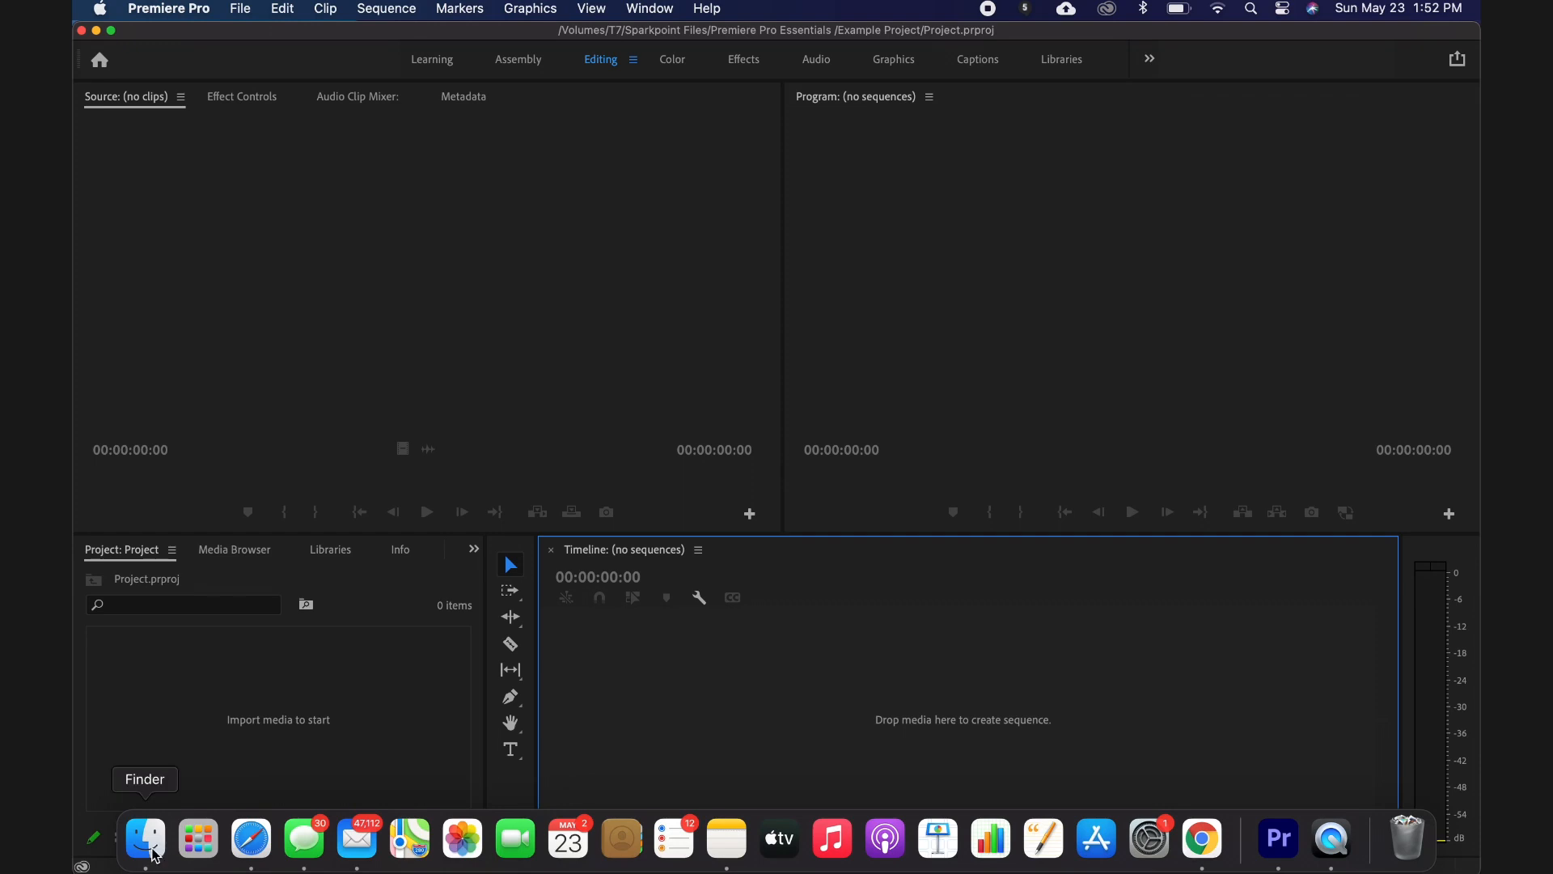
pyautogui.click(154, 854)
pyautogui.moveTo(1024, 418); pyautogui.dragTo(222, 718)
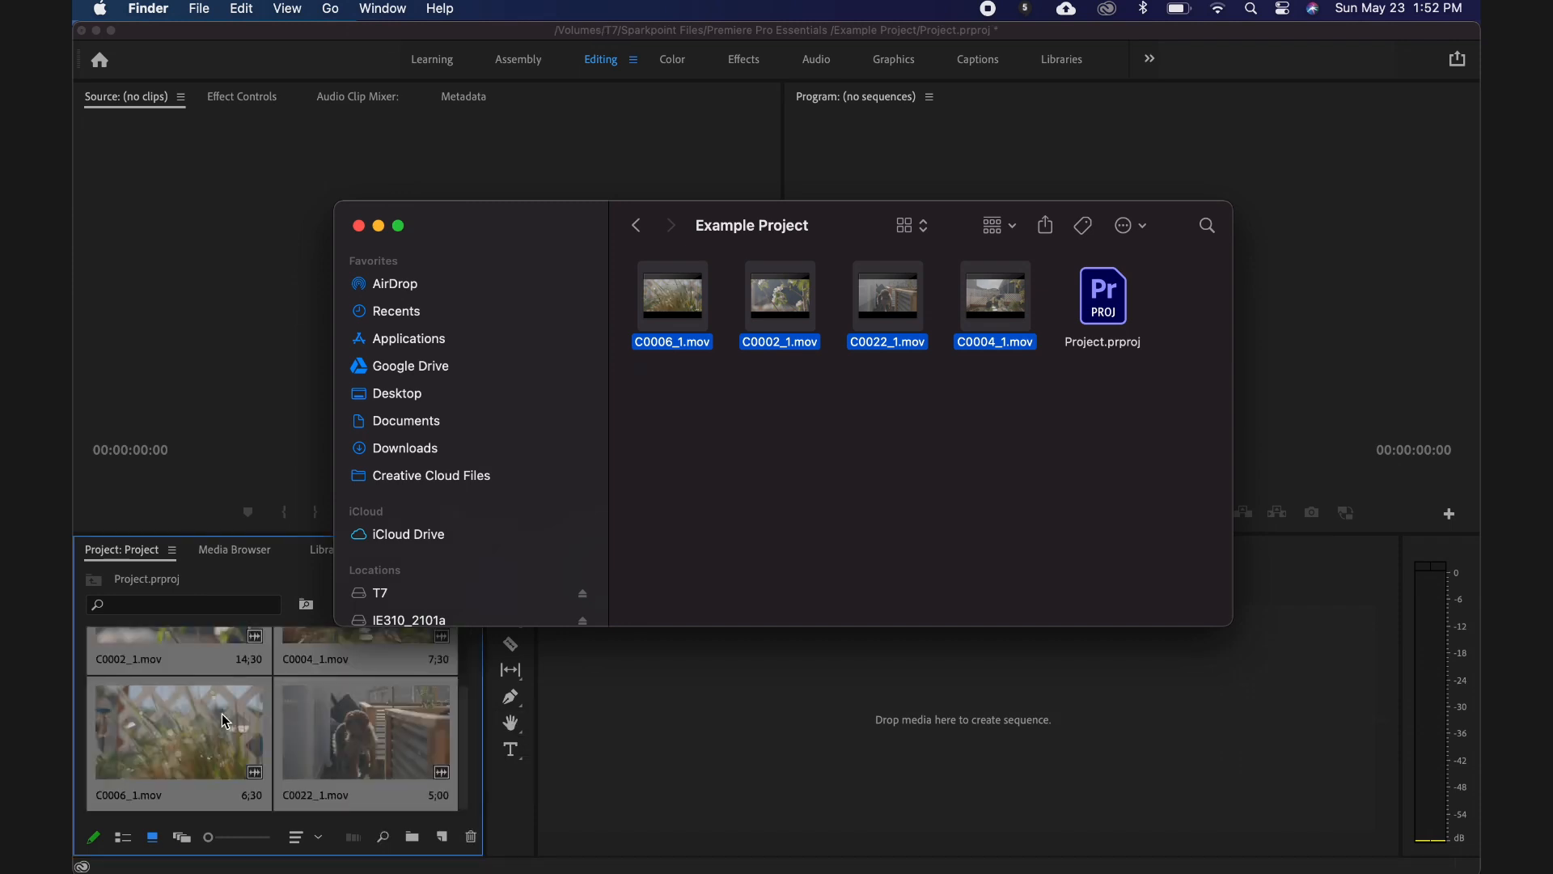
pyautogui.click(460, 716)
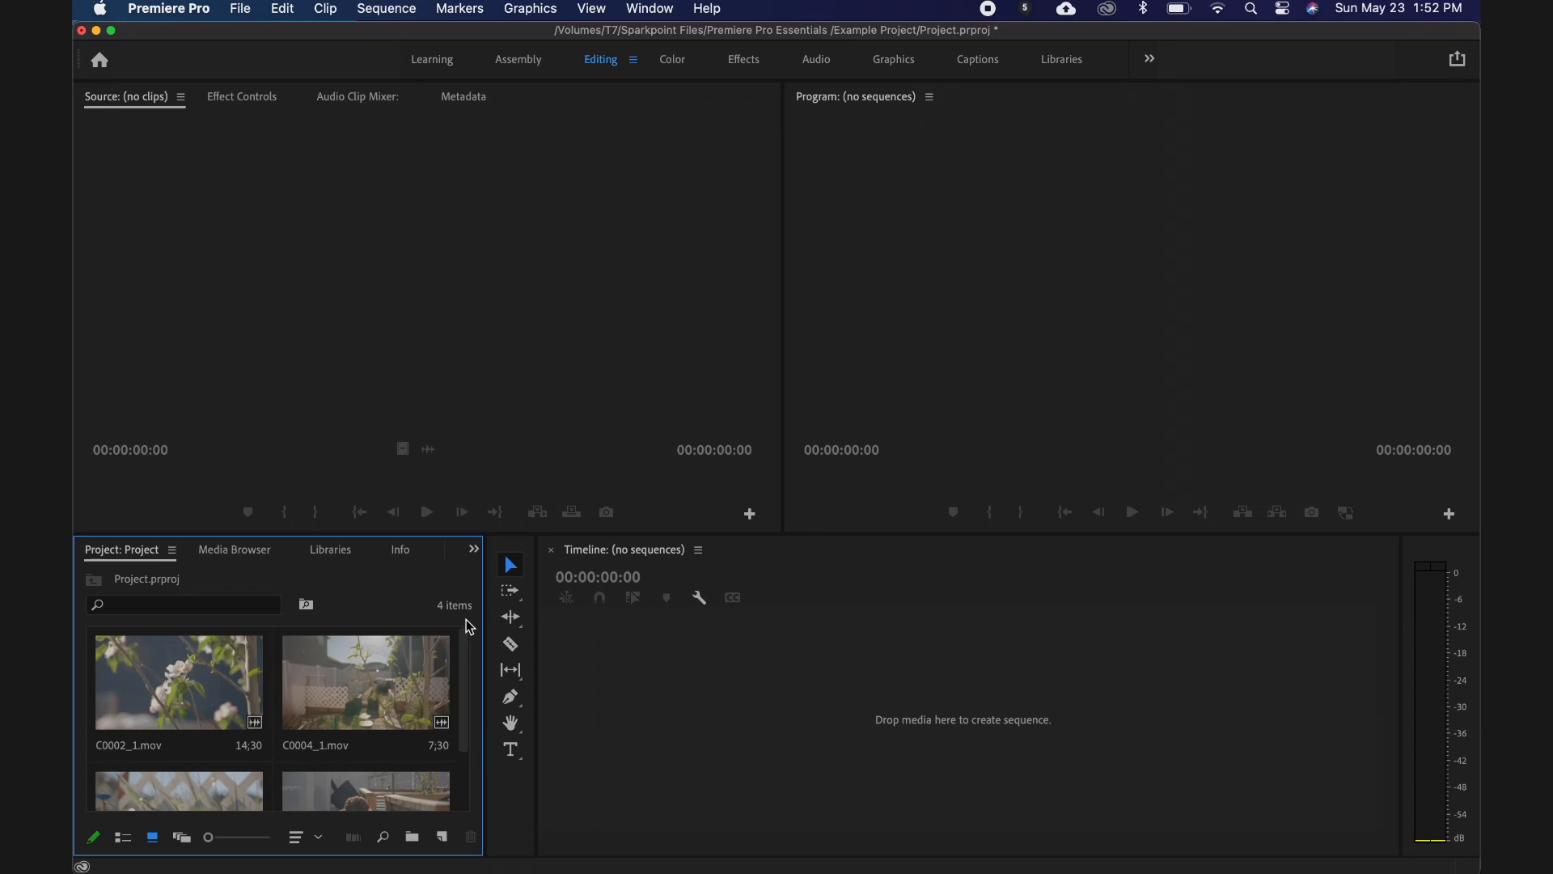
# Create a sequence from C0002_1.mov and move the playhead to about 00;00;04;40
pyautogui.click(160, 692)
pyautogui.moveTo(157, 686); pyautogui.dragTo(759, 711)
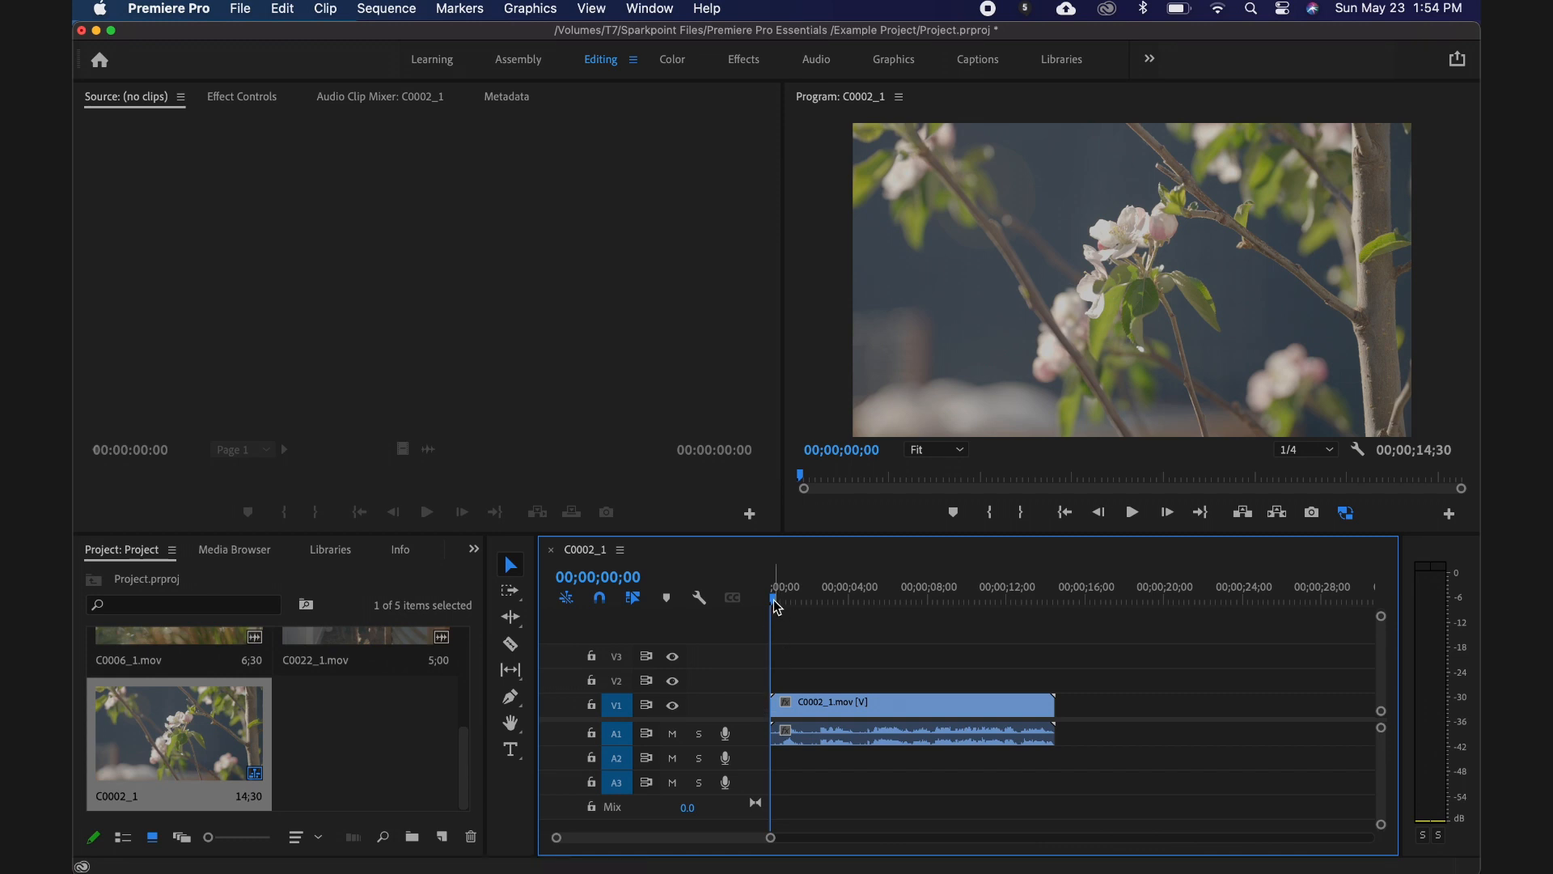
pyautogui.moveTo(776, 606); pyautogui.dragTo(861, 605)
# Trim the C0002_1.mov clip to run from about 2 seconds to 00;00;11;55, and split it at about 8 seconds
pyautogui.moveTo(772, 702); pyautogui.dragTo(814, 699)
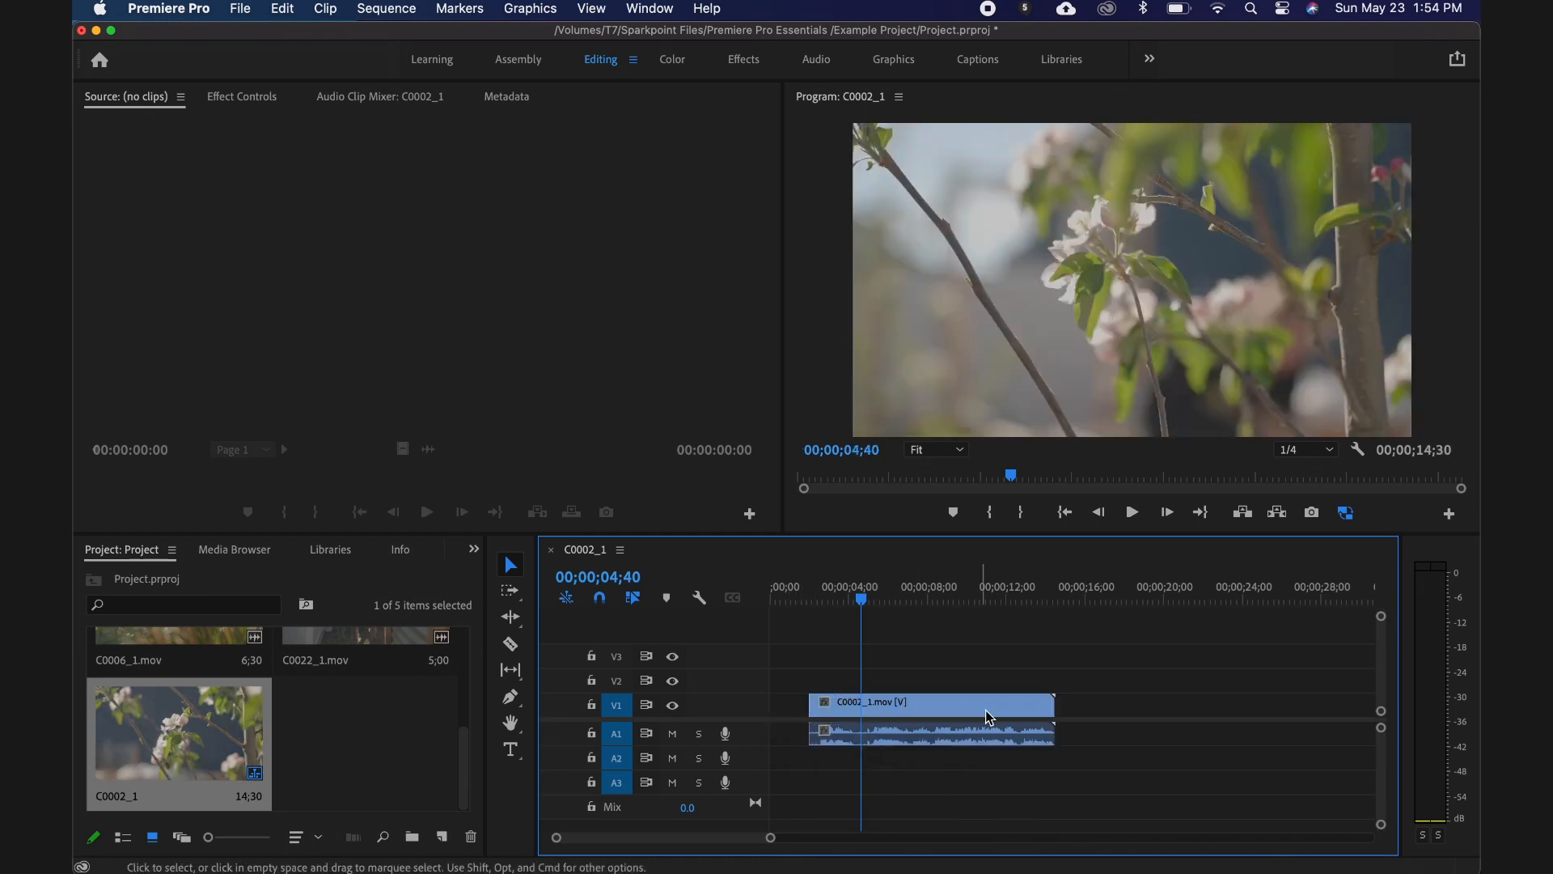
pyautogui.moveTo(1052, 703); pyautogui.dragTo(1002, 706)
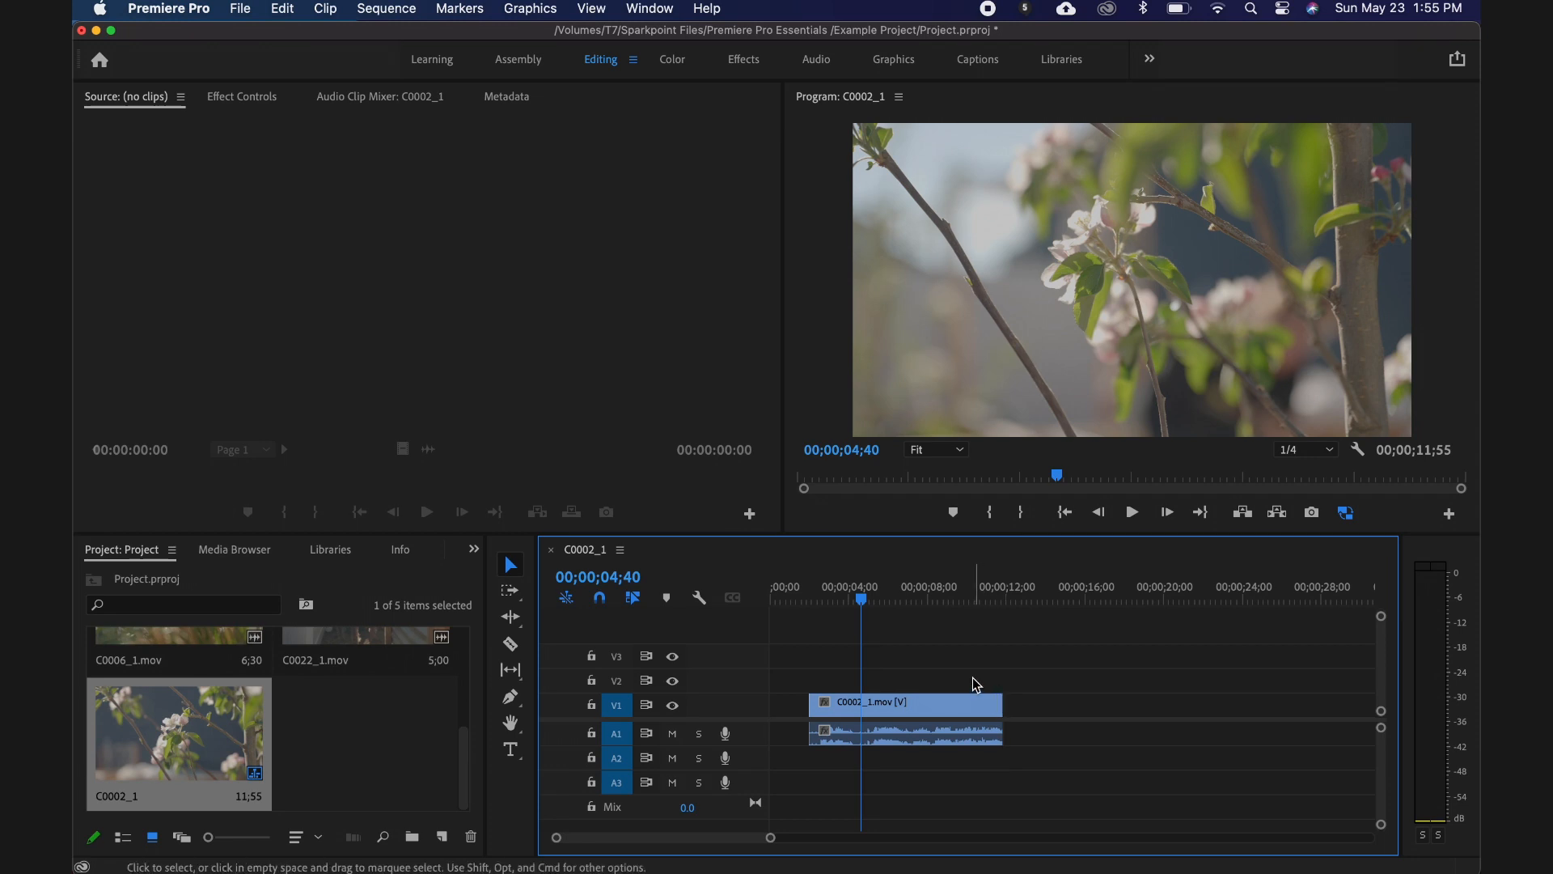
pyautogui.press('c')
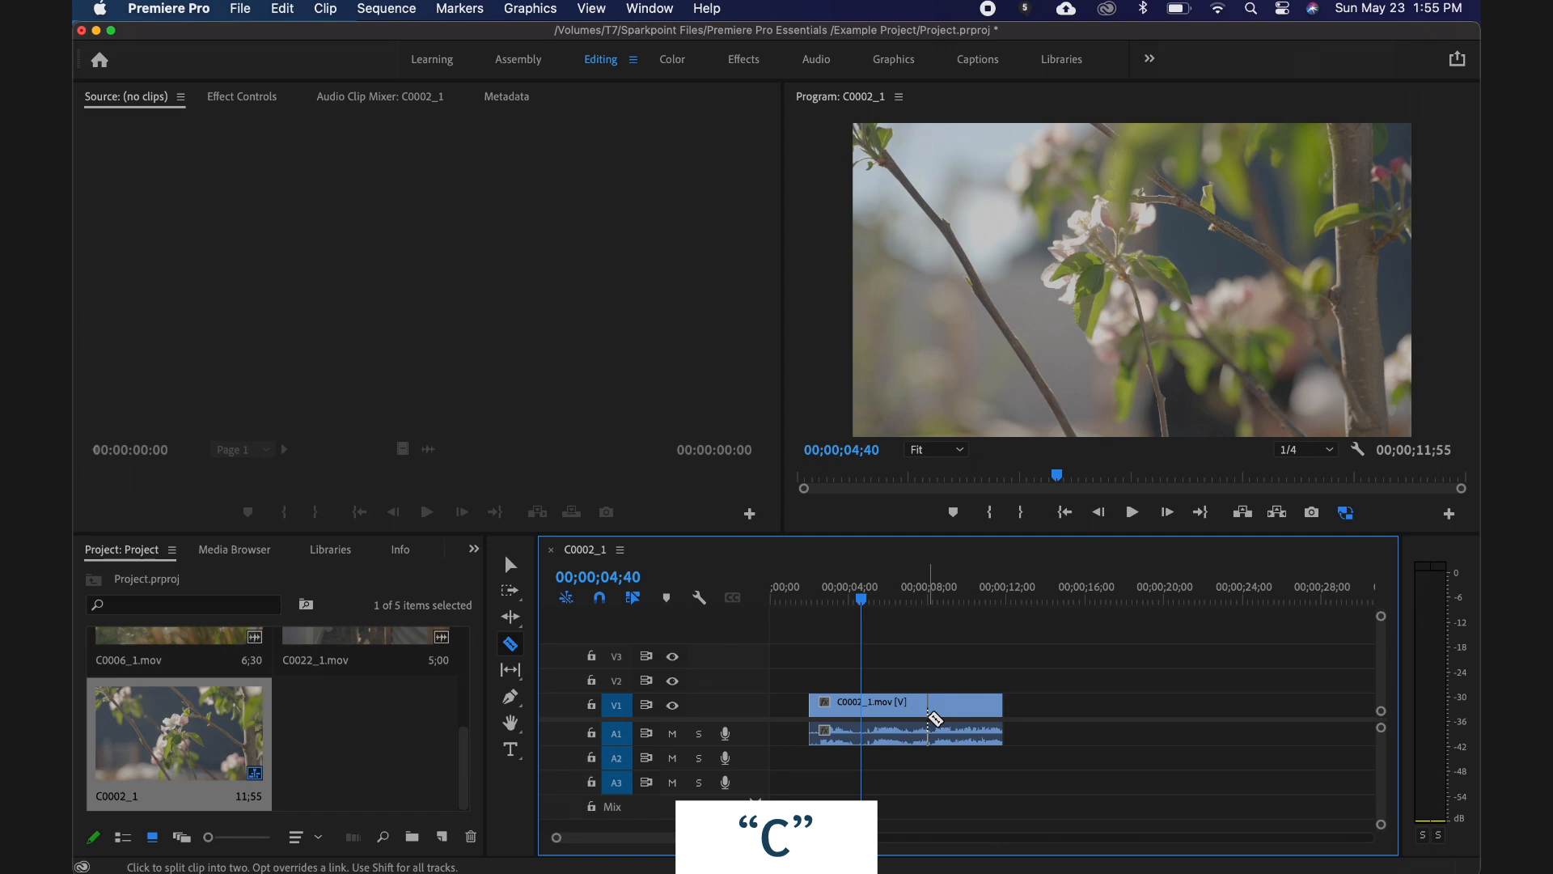
pyautogui.click(933, 714)
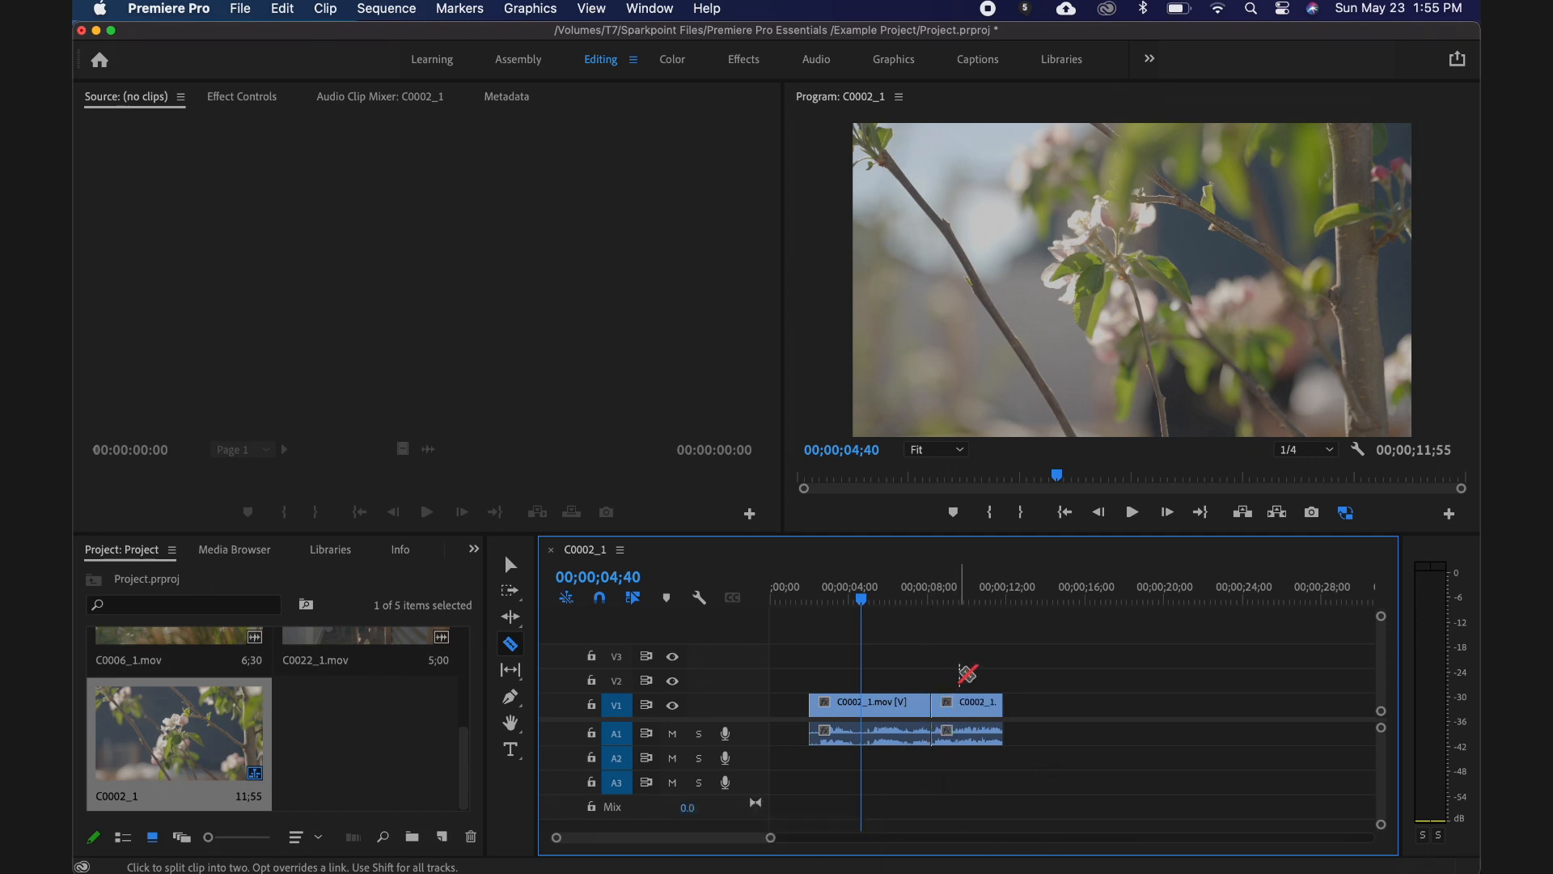
pyautogui.press('v')
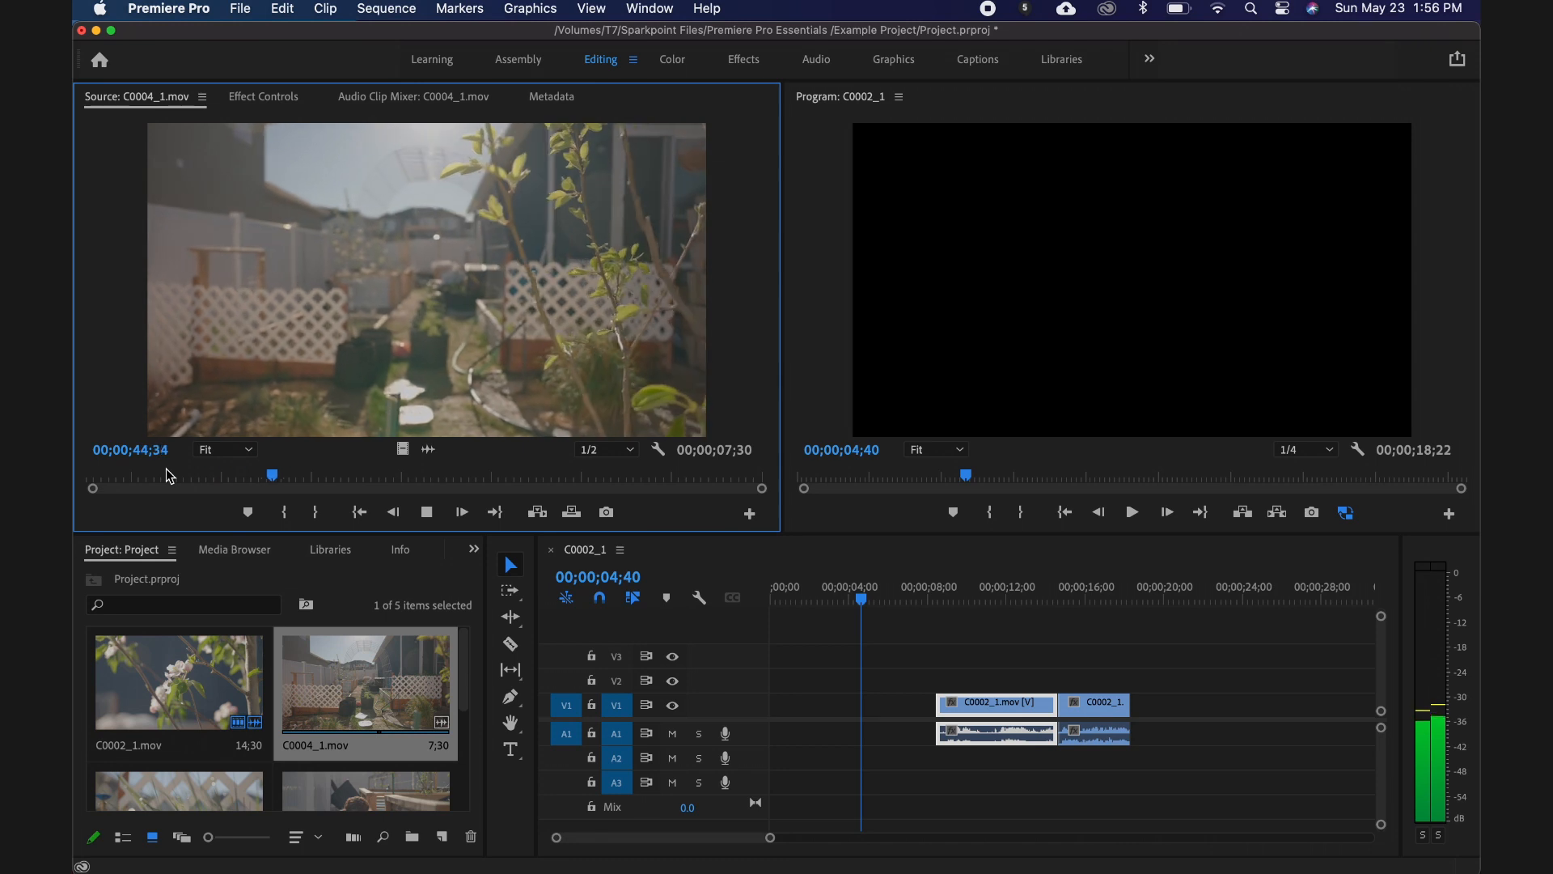
# Mark a section of C0004_1.mov in the source monitor about 2;16 long, with its out point at 00;00;46;47
pyautogui.press('space')
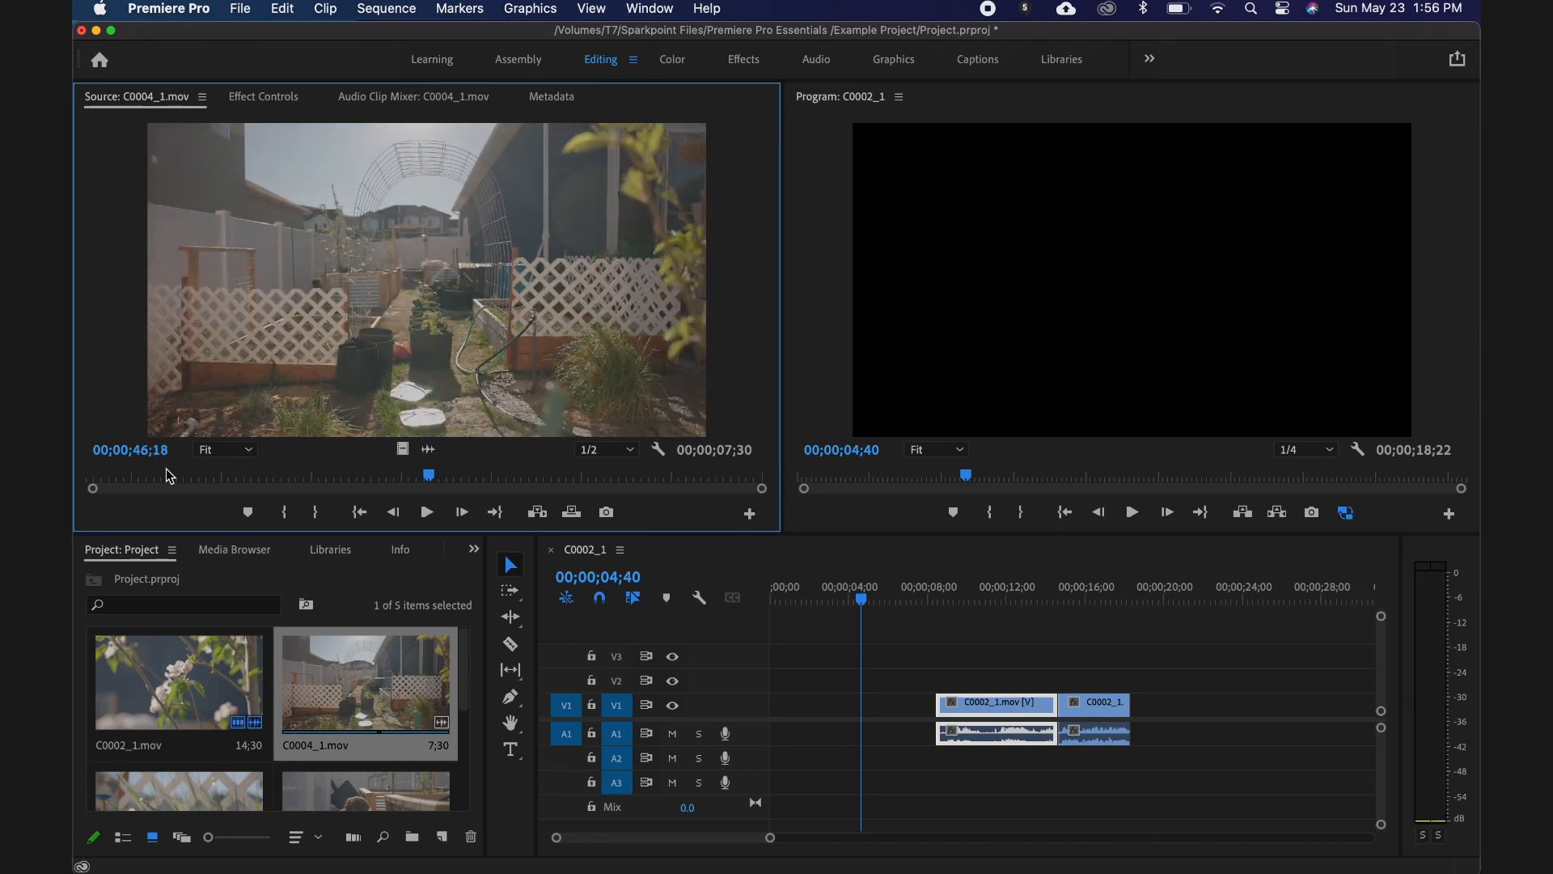
pyautogui.click(269, 476)
pyautogui.press('i')
pyautogui.moveTo(270, 475); pyautogui.dragTo(473, 486)
pyautogui.press('o')
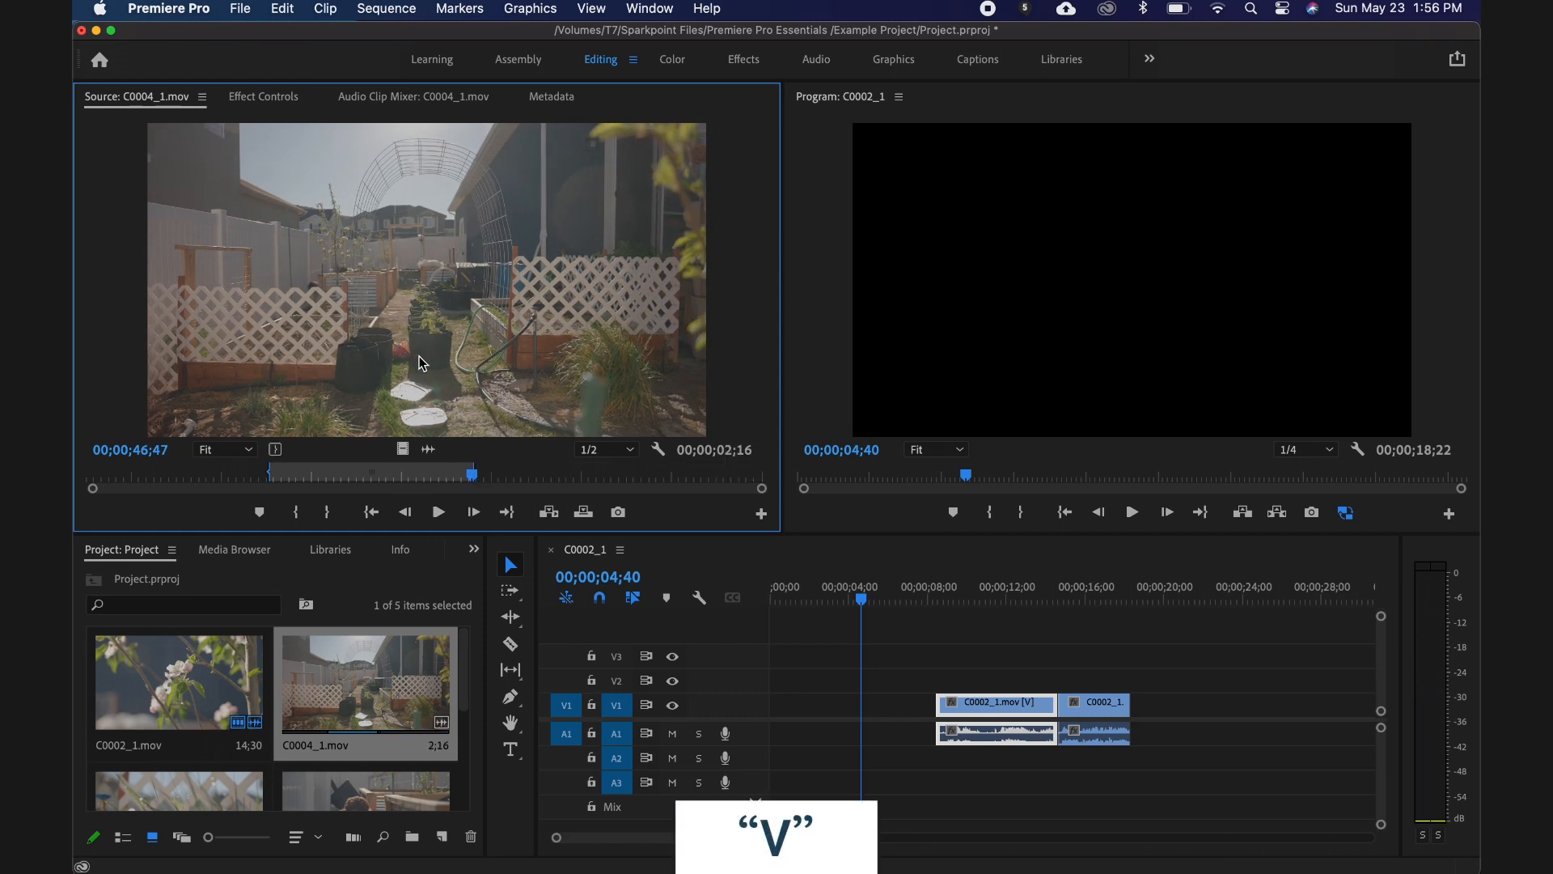
# Place the marked C0004_1.mov section at the start of V1 and move the first C0002_1.mov piece to about 2.5 seconds
pyautogui.moveTo(416, 357); pyautogui.dragTo(770, 716)
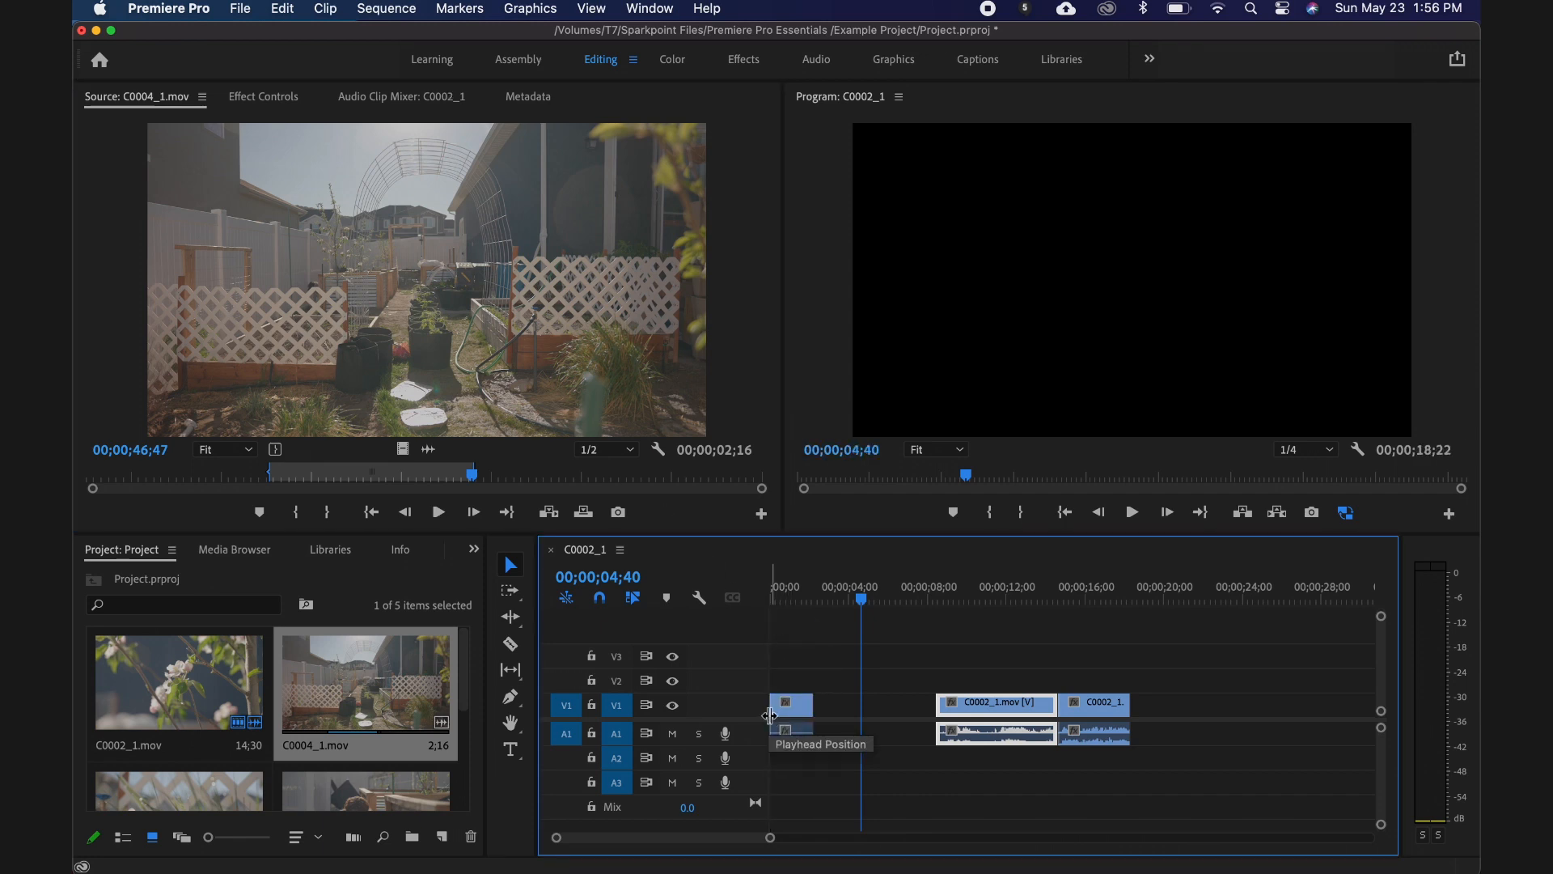
pyautogui.moveTo(974, 711); pyautogui.dragTo(1043, 710)
pyautogui.press('=')
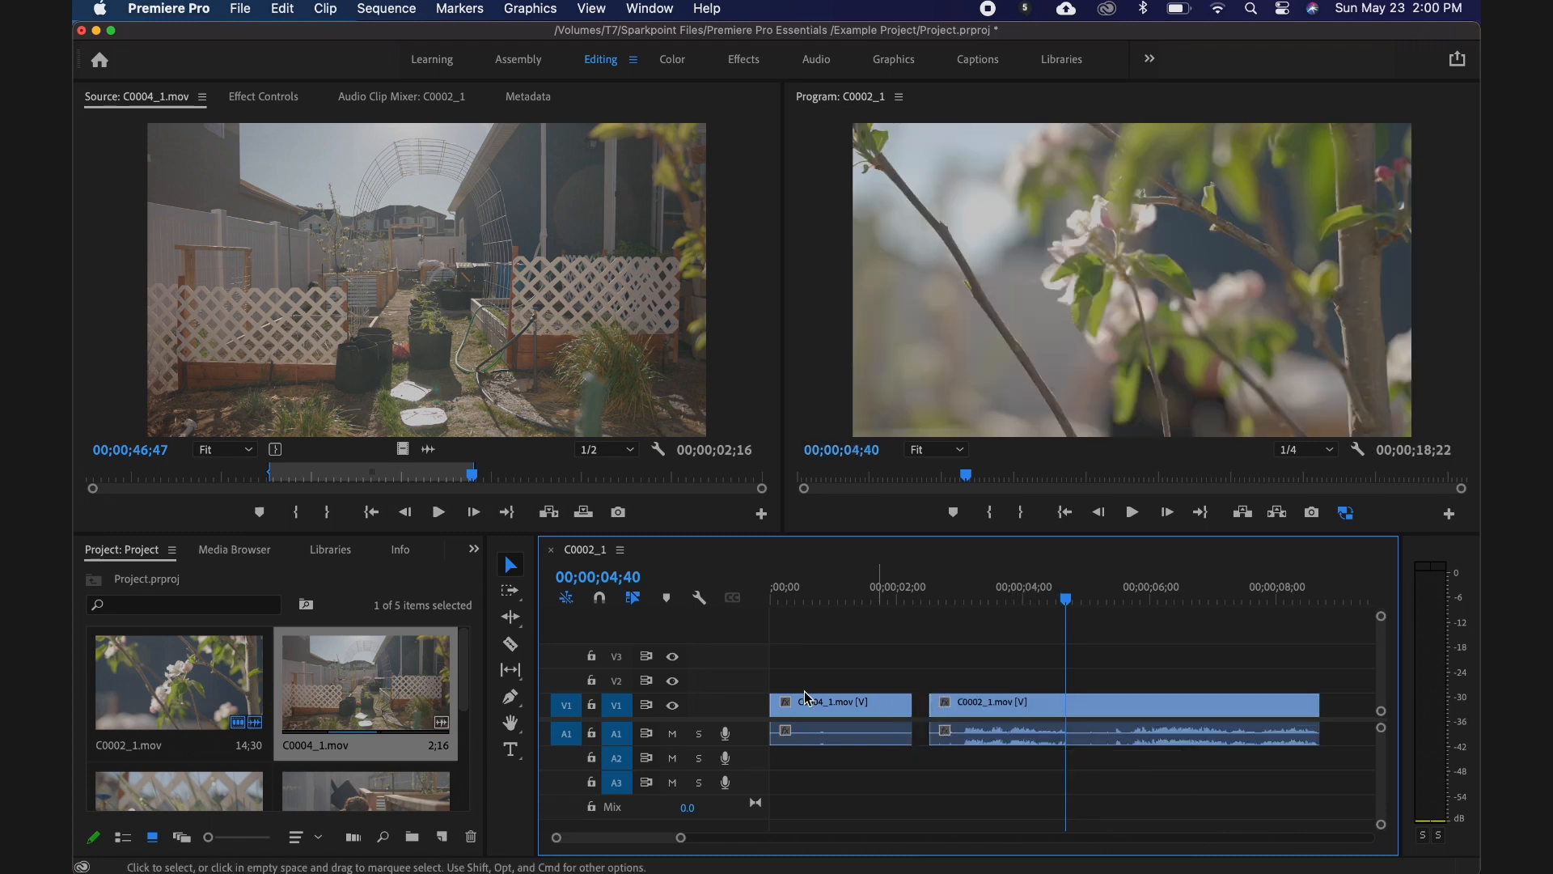
# Add the a-new-day MP3 from Finder to audio track A2 at the sequence start and play back part of the sequence
pyautogui.moveTo(250, 845)
pyautogui.click(145, 846)
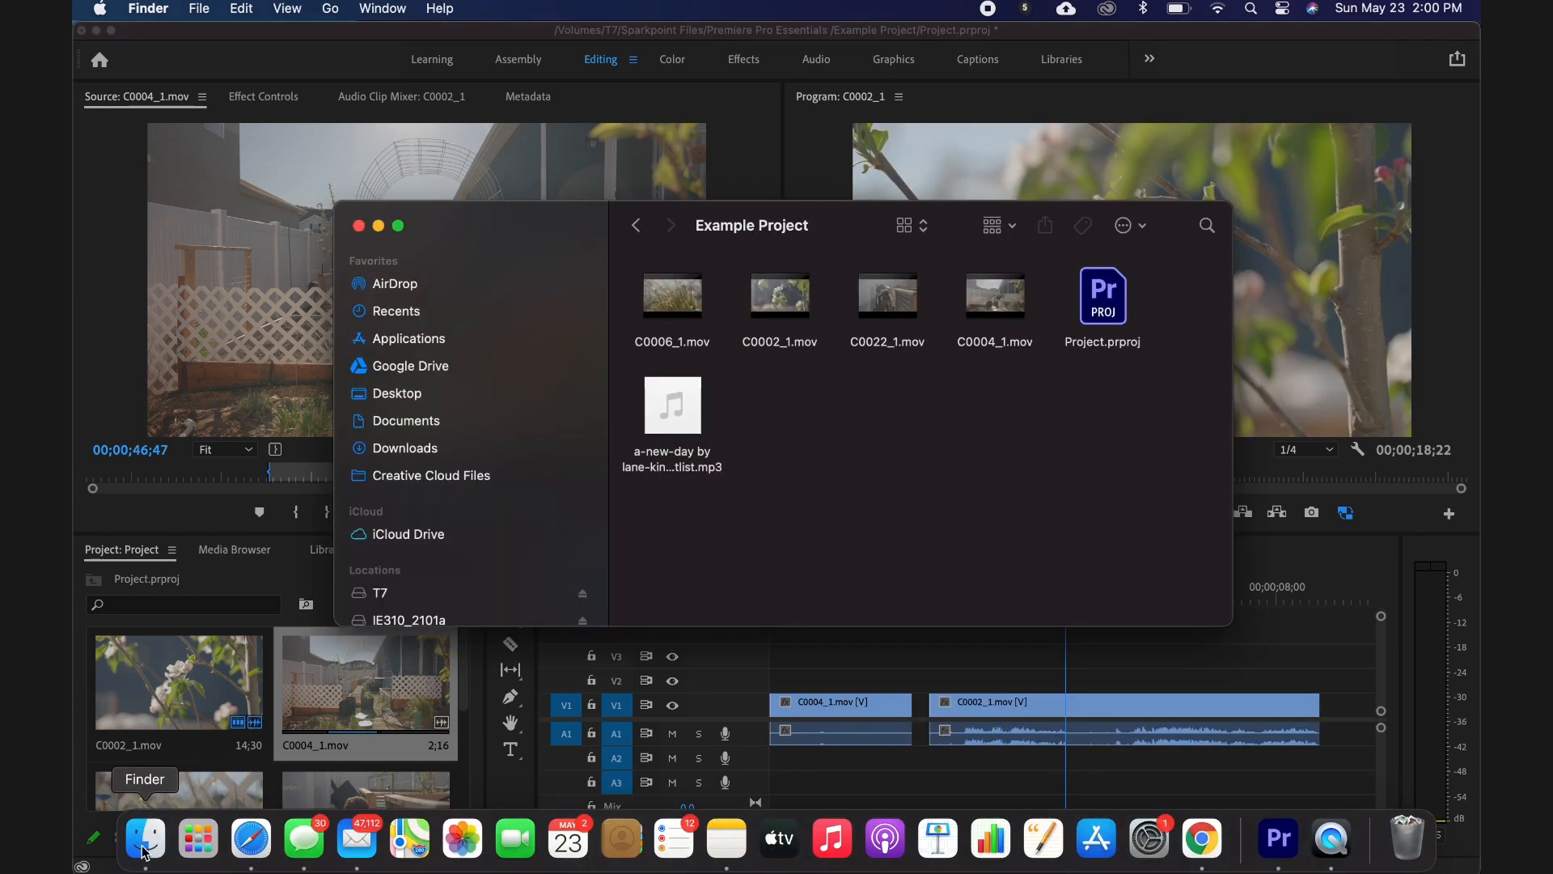
pyautogui.moveTo(703, 421); pyautogui.dragTo(788, 757)
pyautogui.click(853, 682)
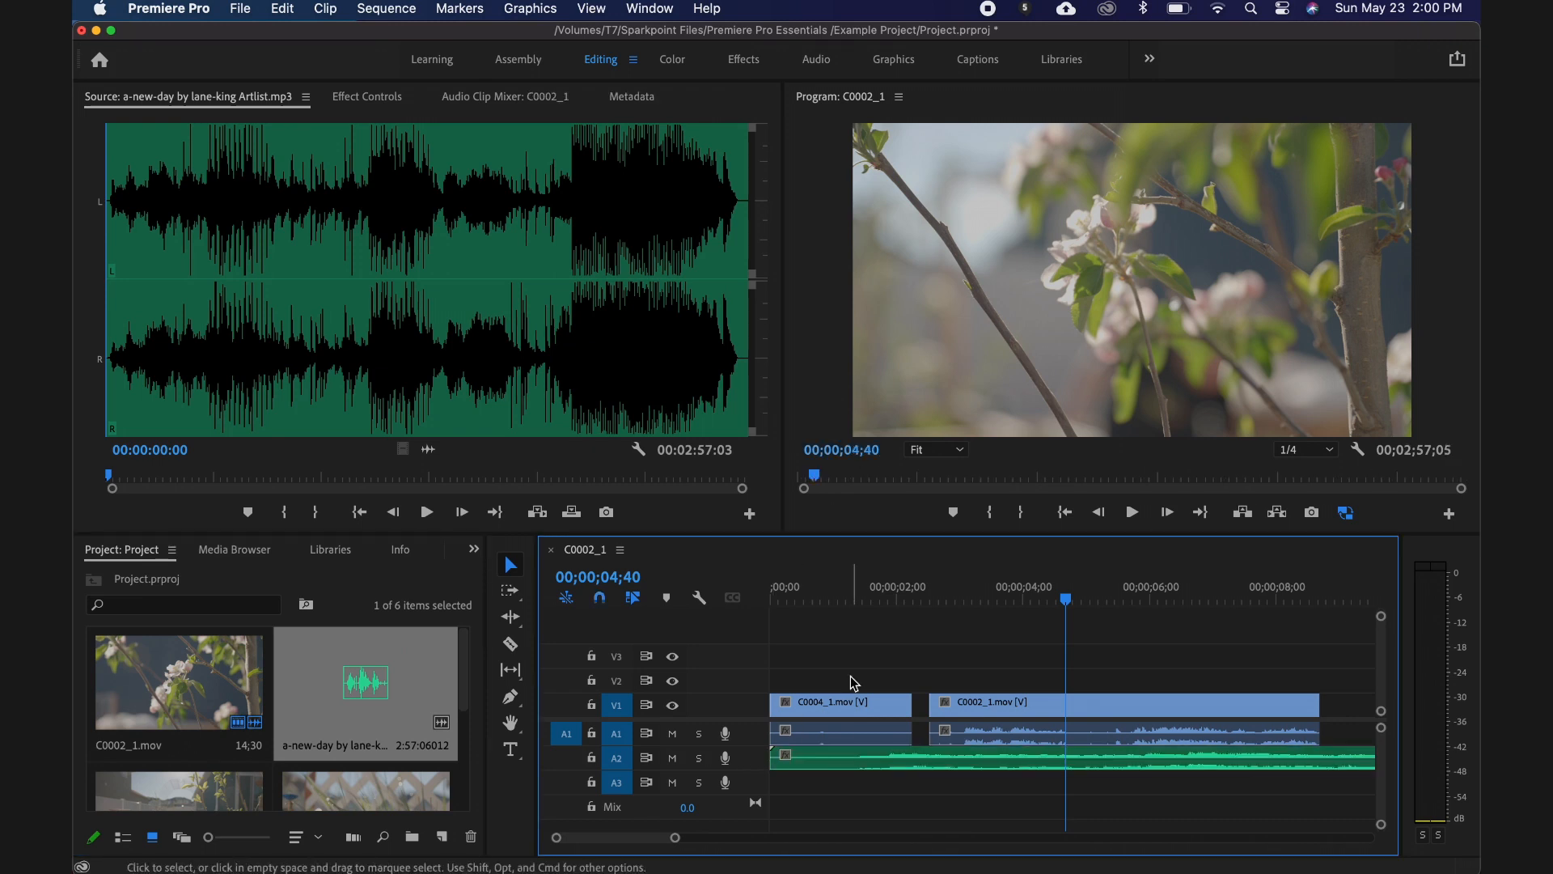
pyautogui.press('-')
pyautogui.press('-')
pyautogui.press('space')
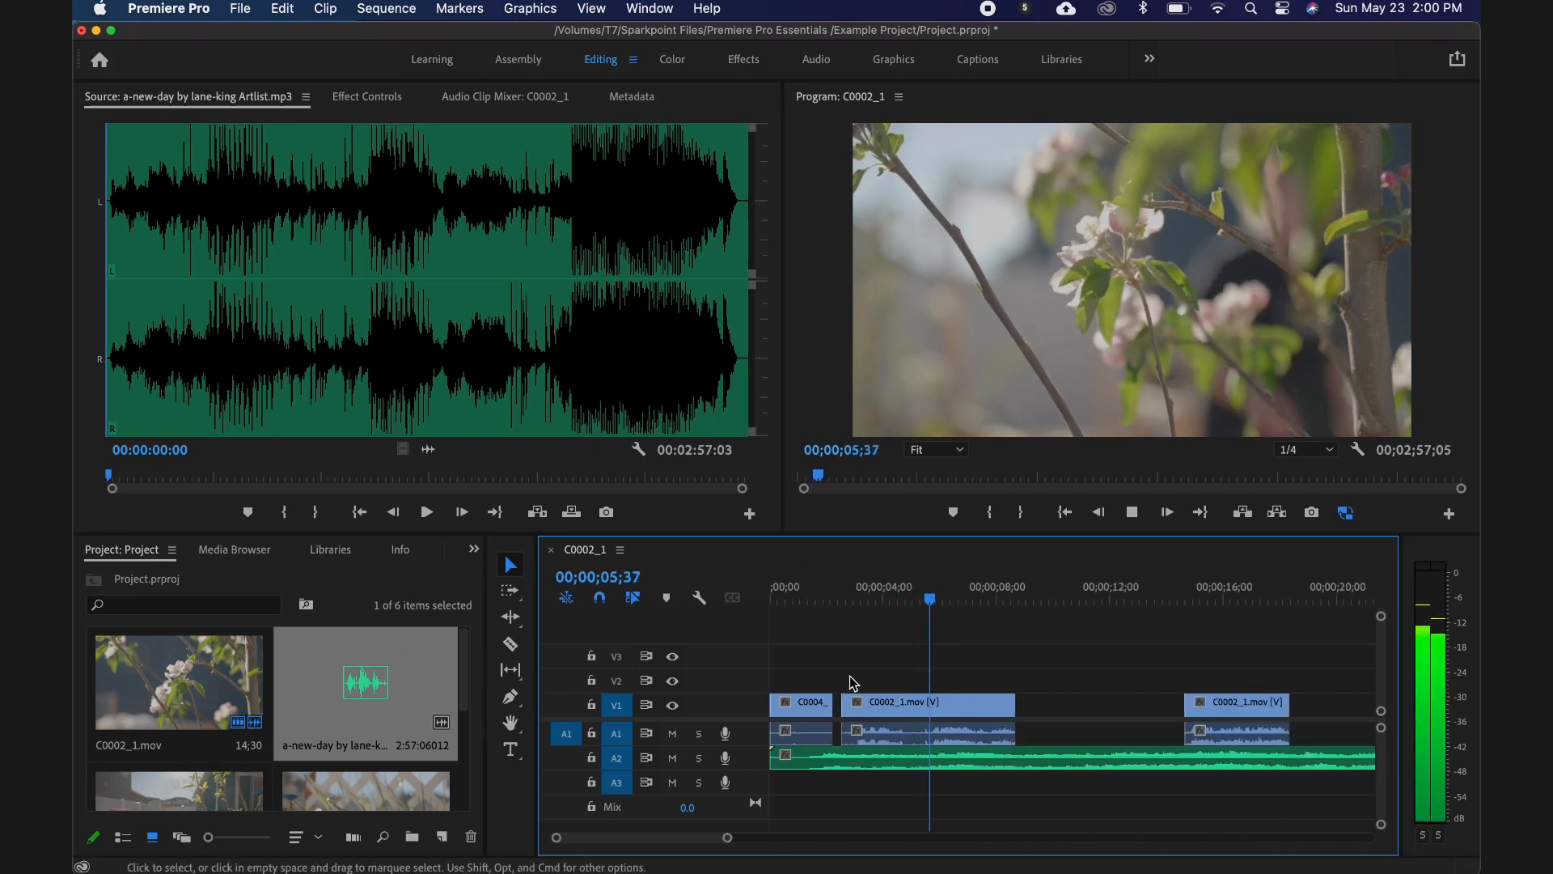
pyautogui.press('space')
# Apply a Cross Dissolve between the C0004_1.mov and C0002_1.mov clips and play back the transition
pyautogui.click(743, 59)
pyautogui.click(1245, 284)
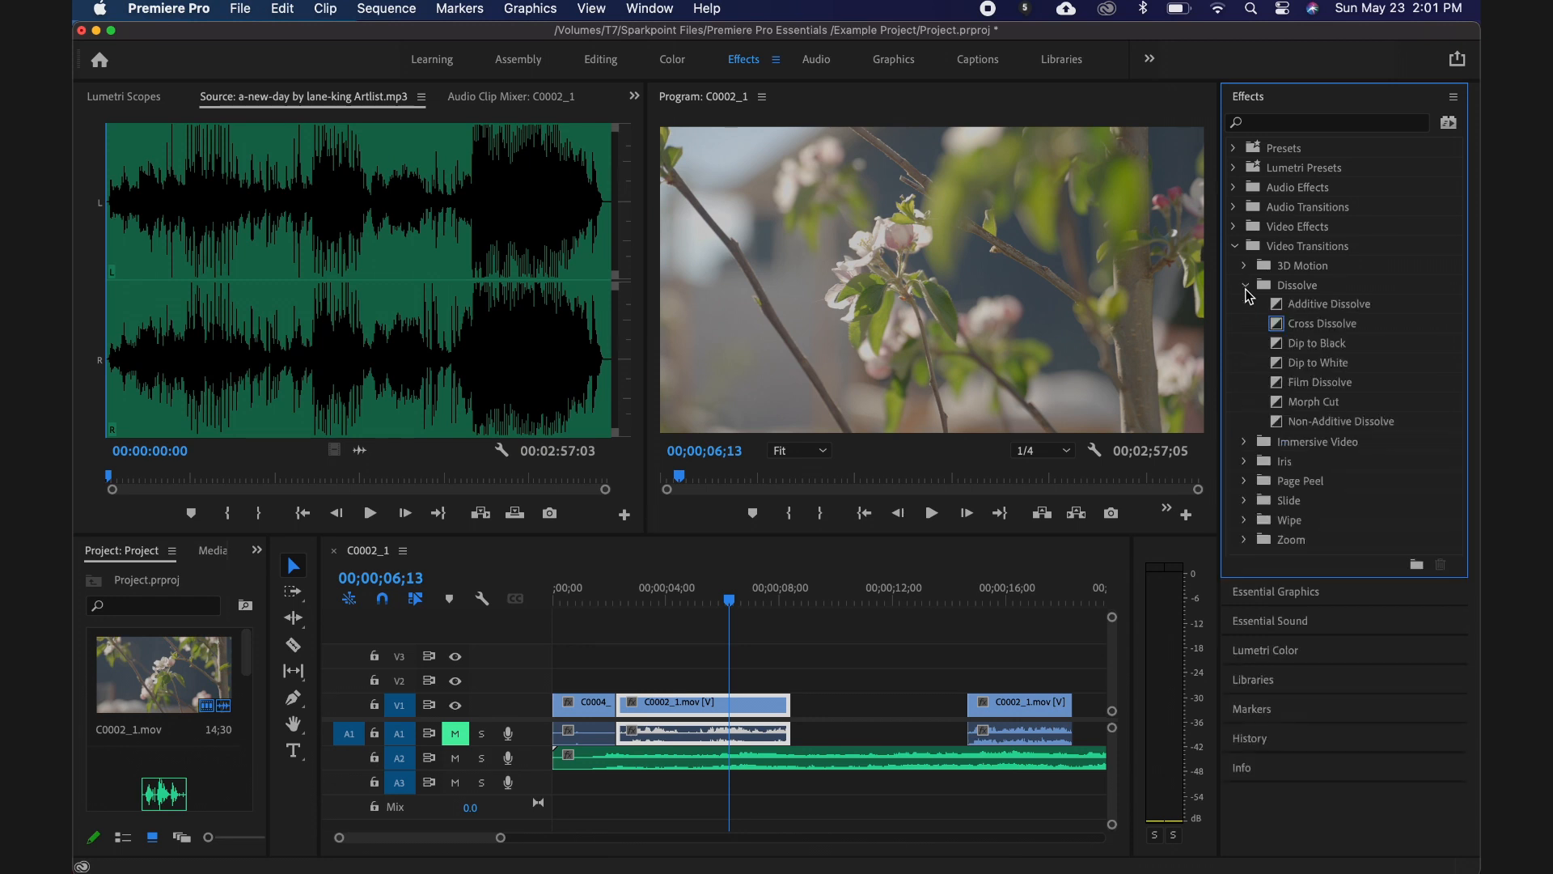
pyautogui.moveTo(1282, 333); pyautogui.dragTo(622, 704)
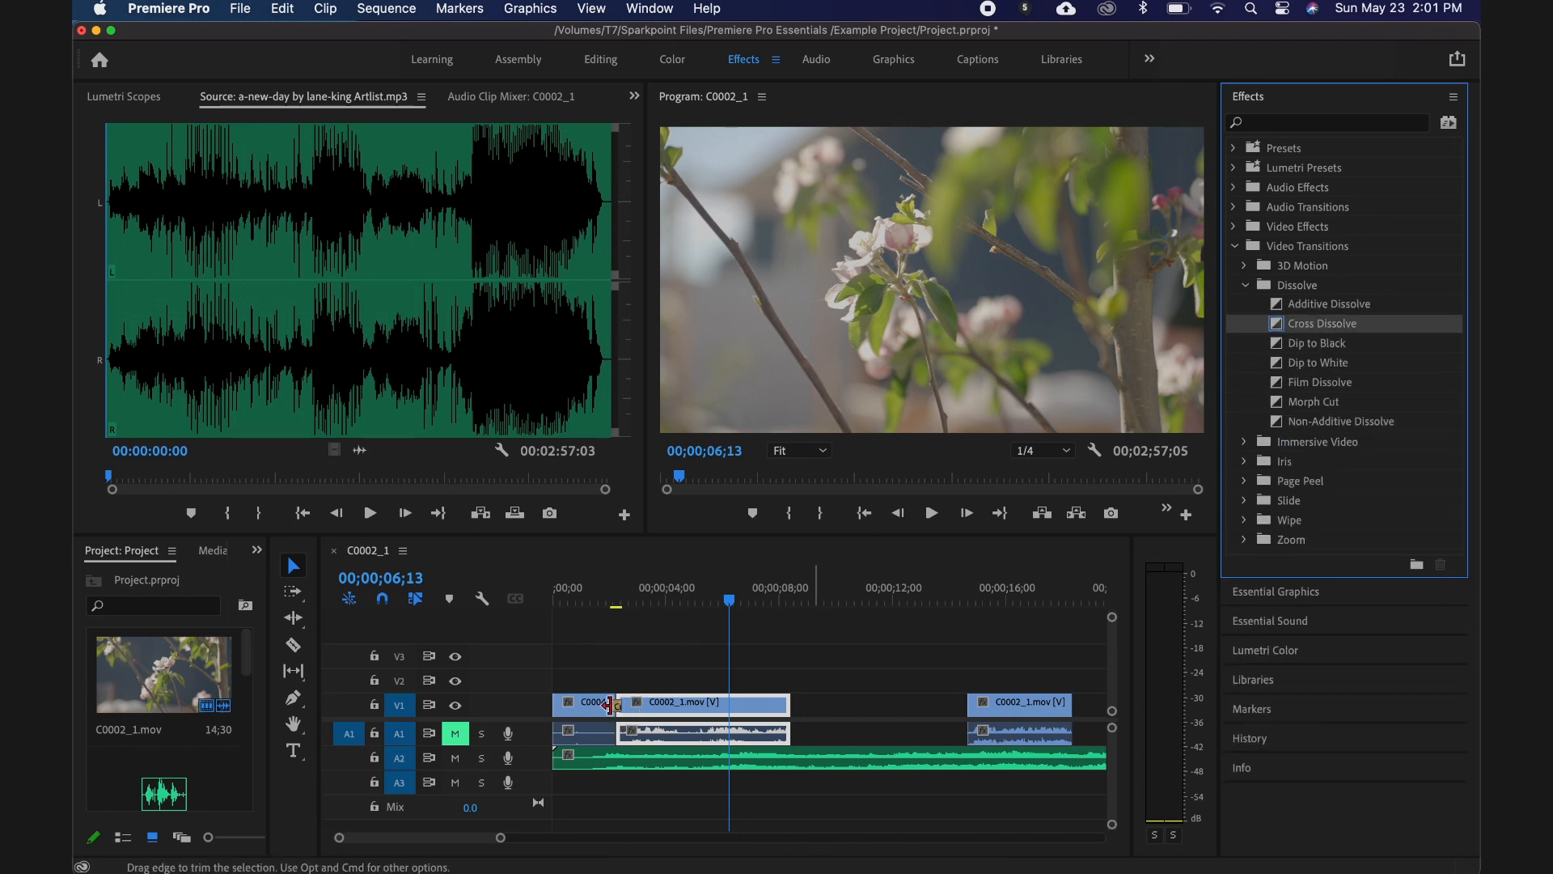
pyautogui.click(616, 600)
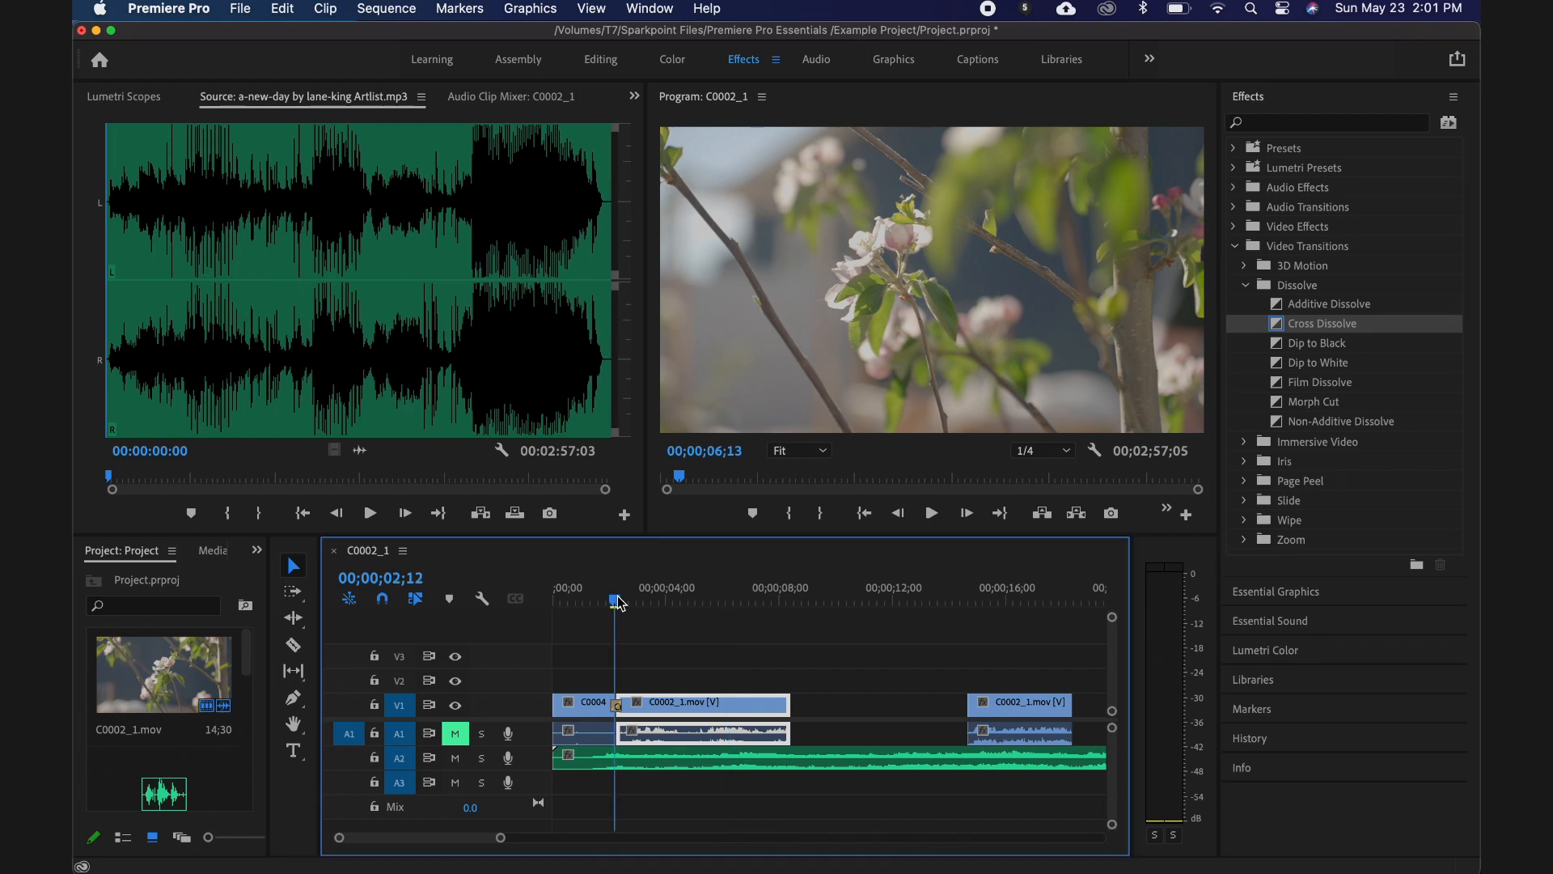
pyautogui.press('space')
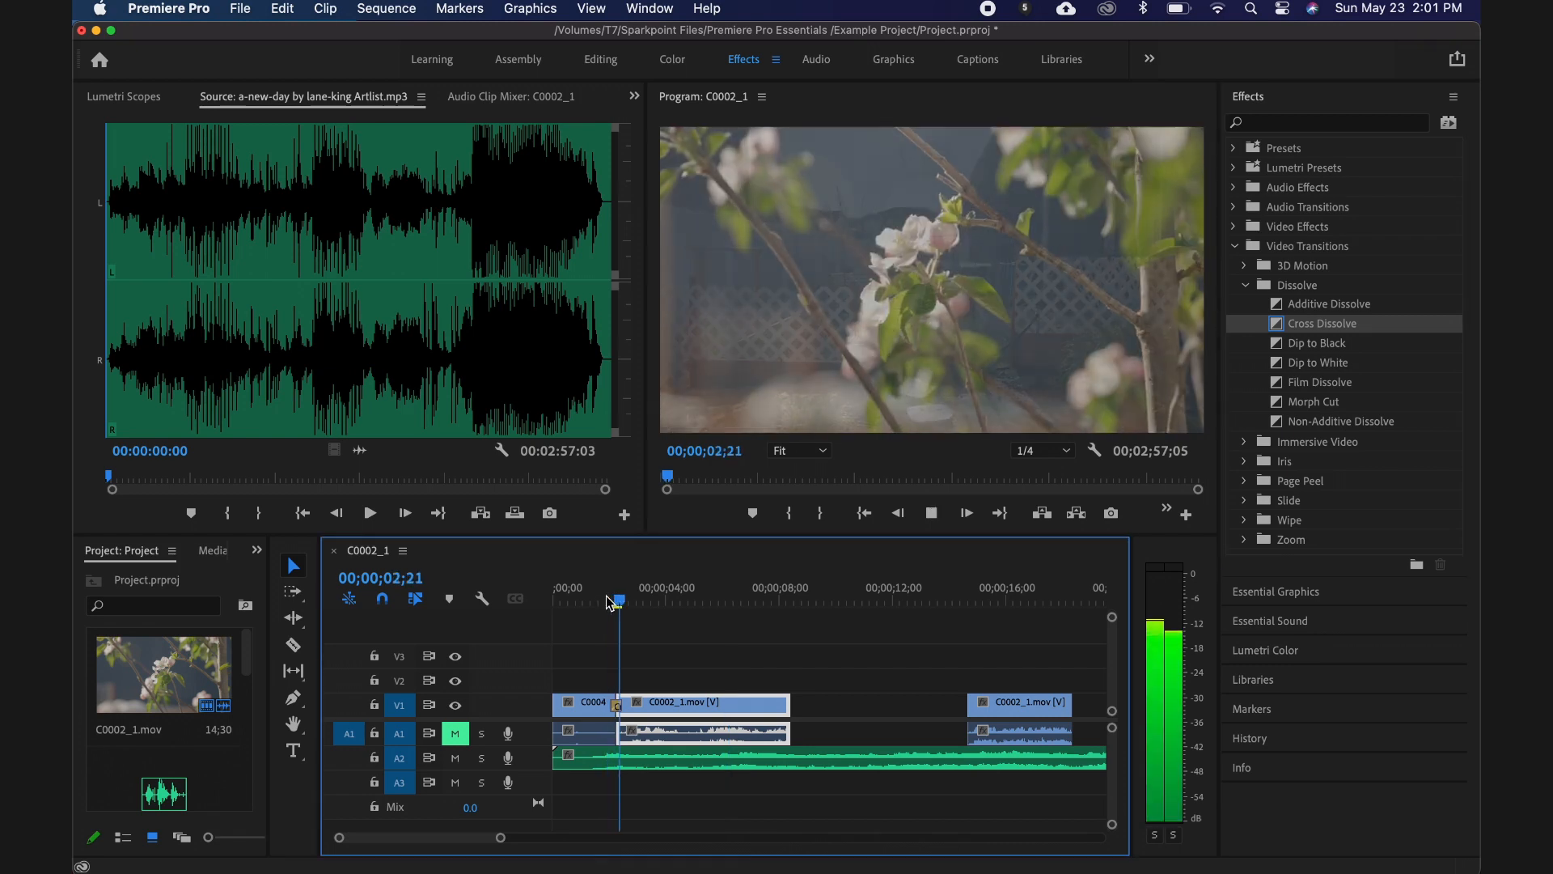
pyautogui.press('space')
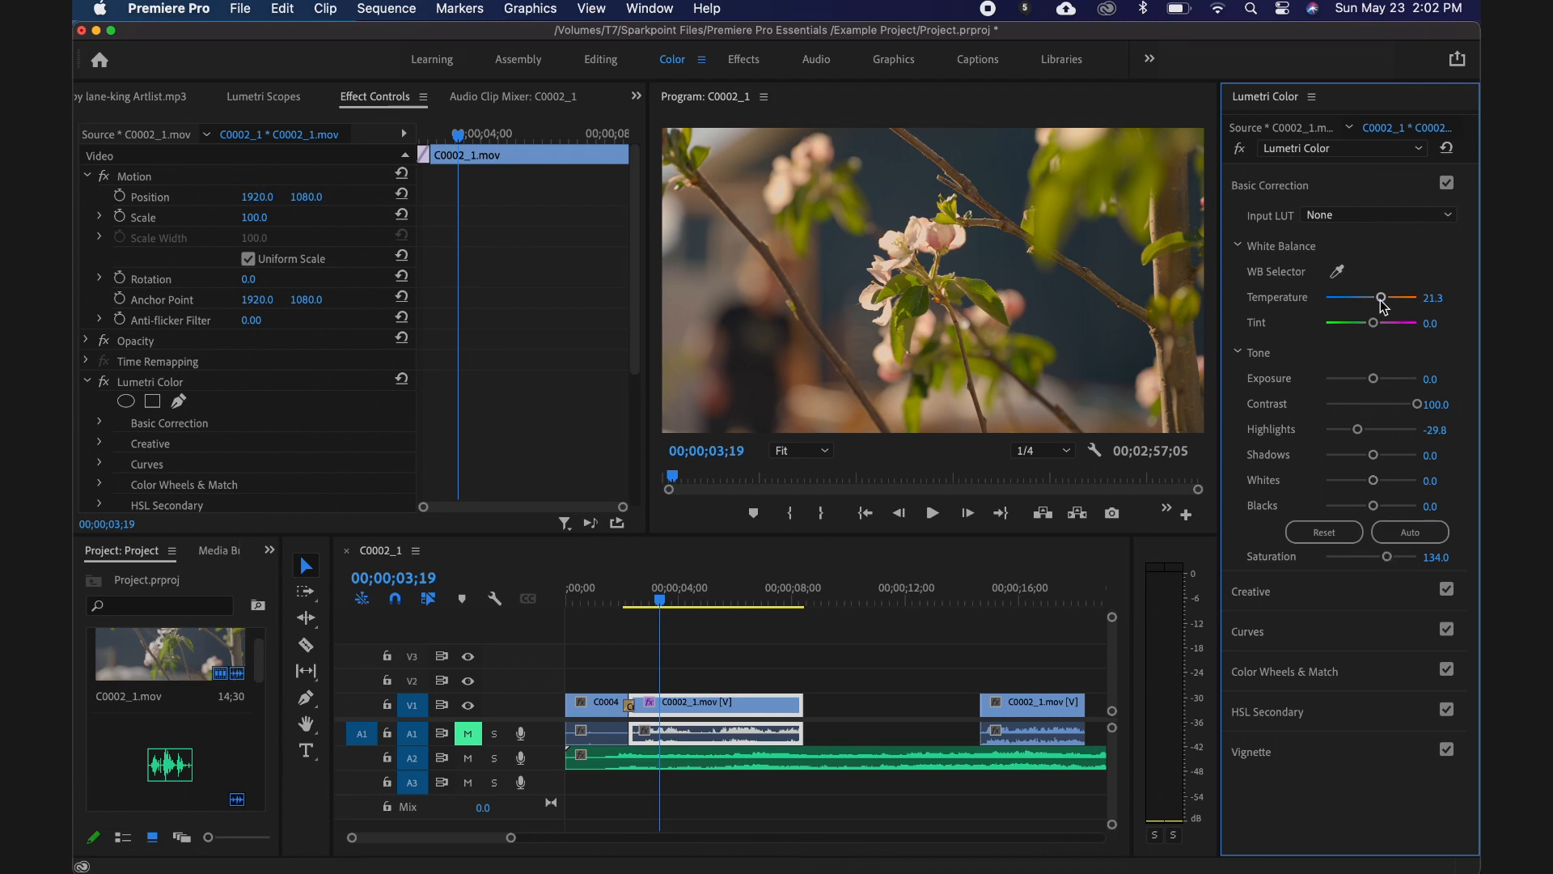
# Fine-tune the temperature and exposure of the C0002_1.mov clip in Lumetri Color, and play back the edited sequence
pyautogui.moveTo(1383, 302); pyautogui.dragTo(1375, 303)
pyautogui.moveTo(1373, 379); pyautogui.dragTo(1373, 382)
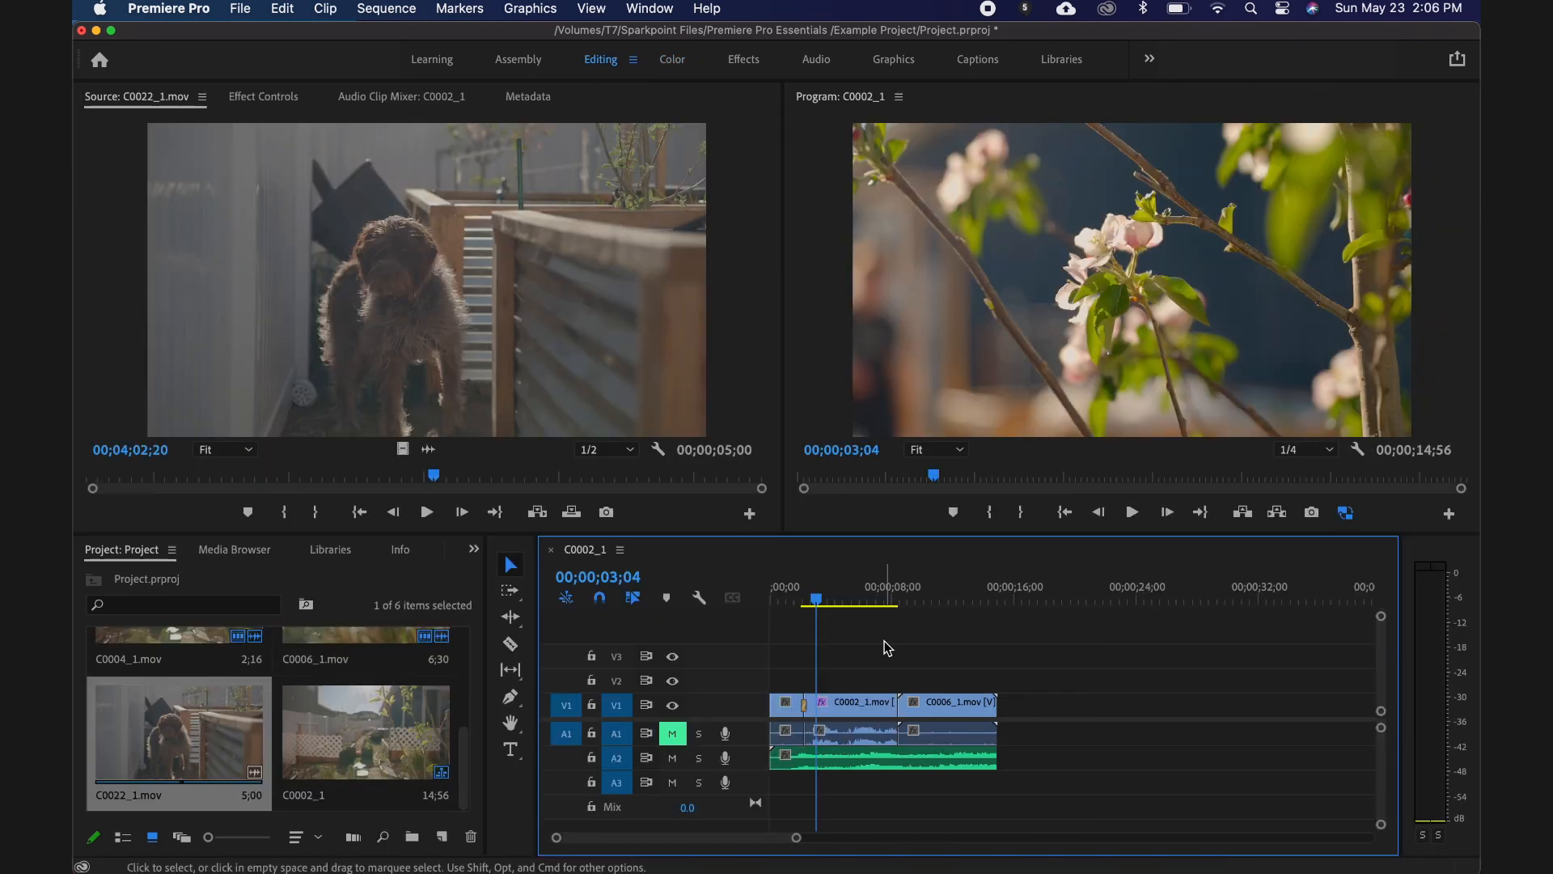
pyautogui.press('space')
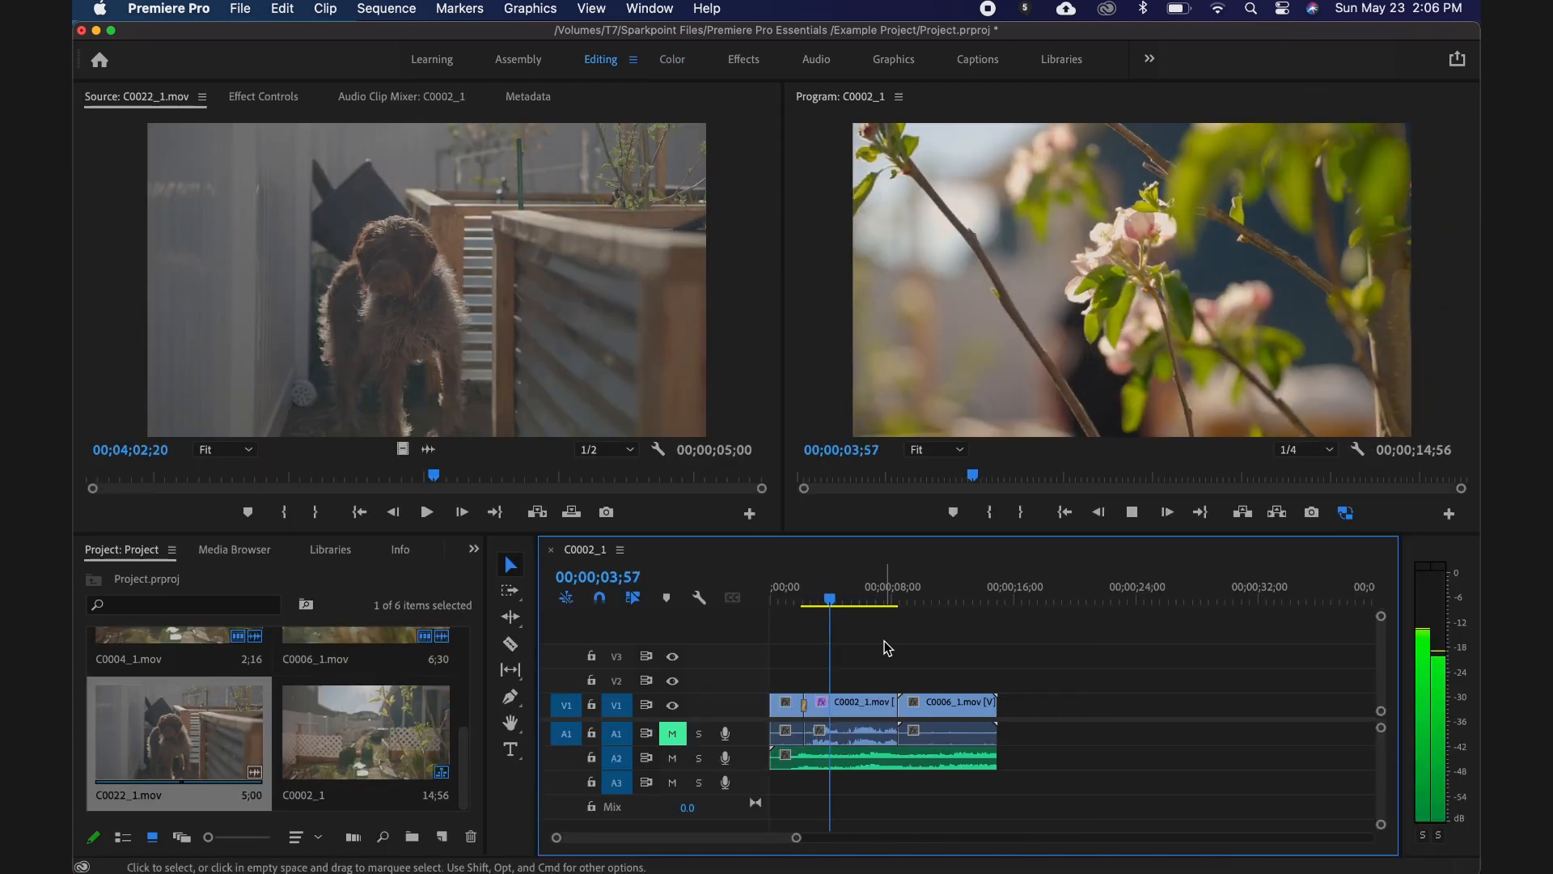
pyautogui.press('space')
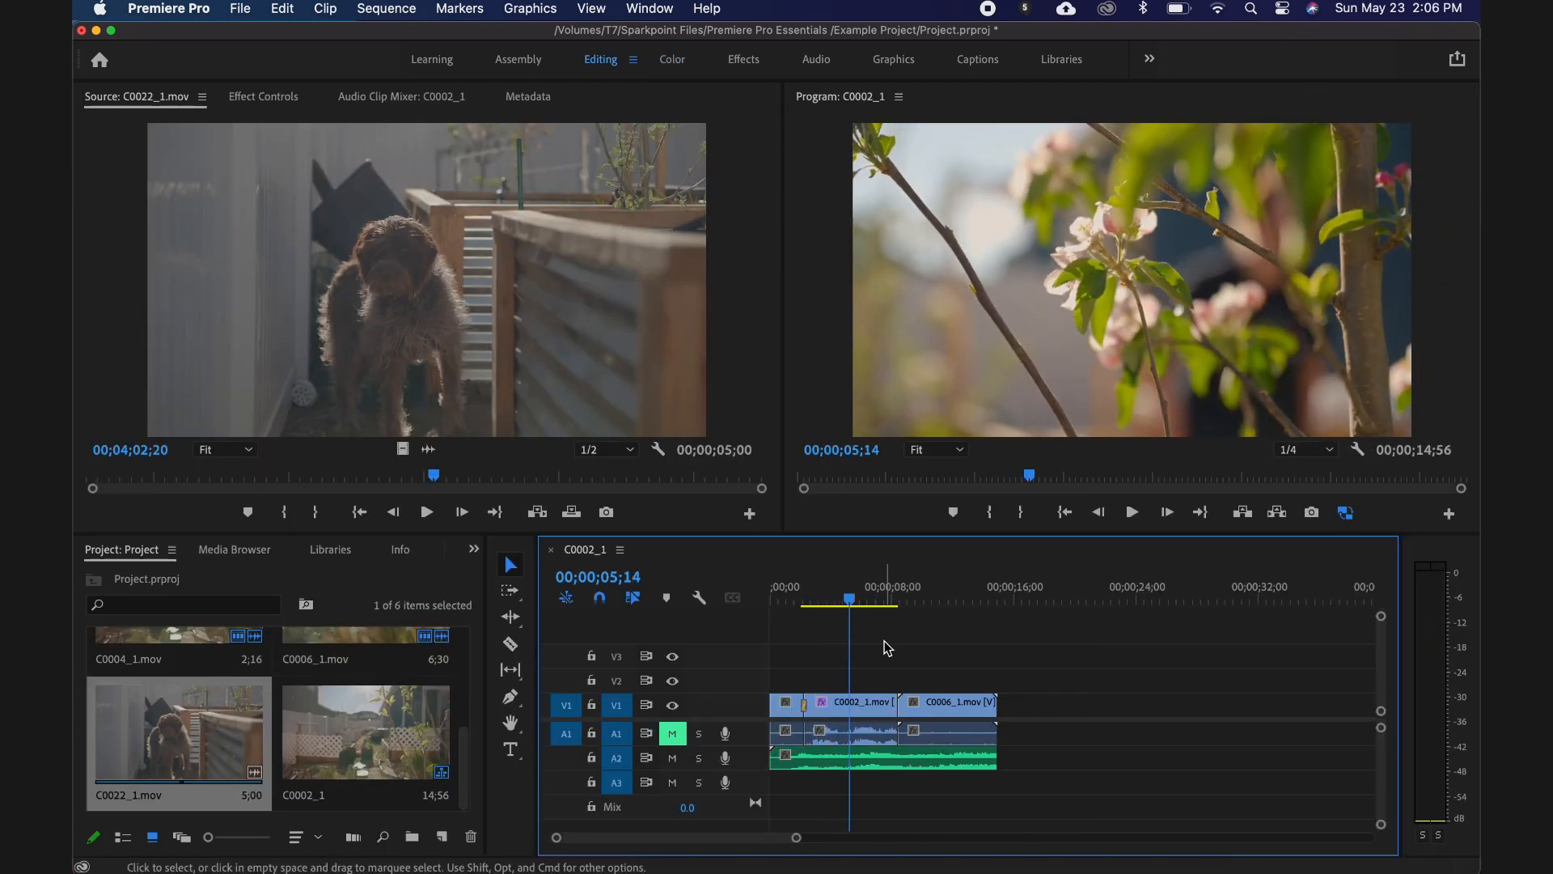
# Open the media export settings for the sequence and keep H.264 as the format
pyautogui.click(241, 9)
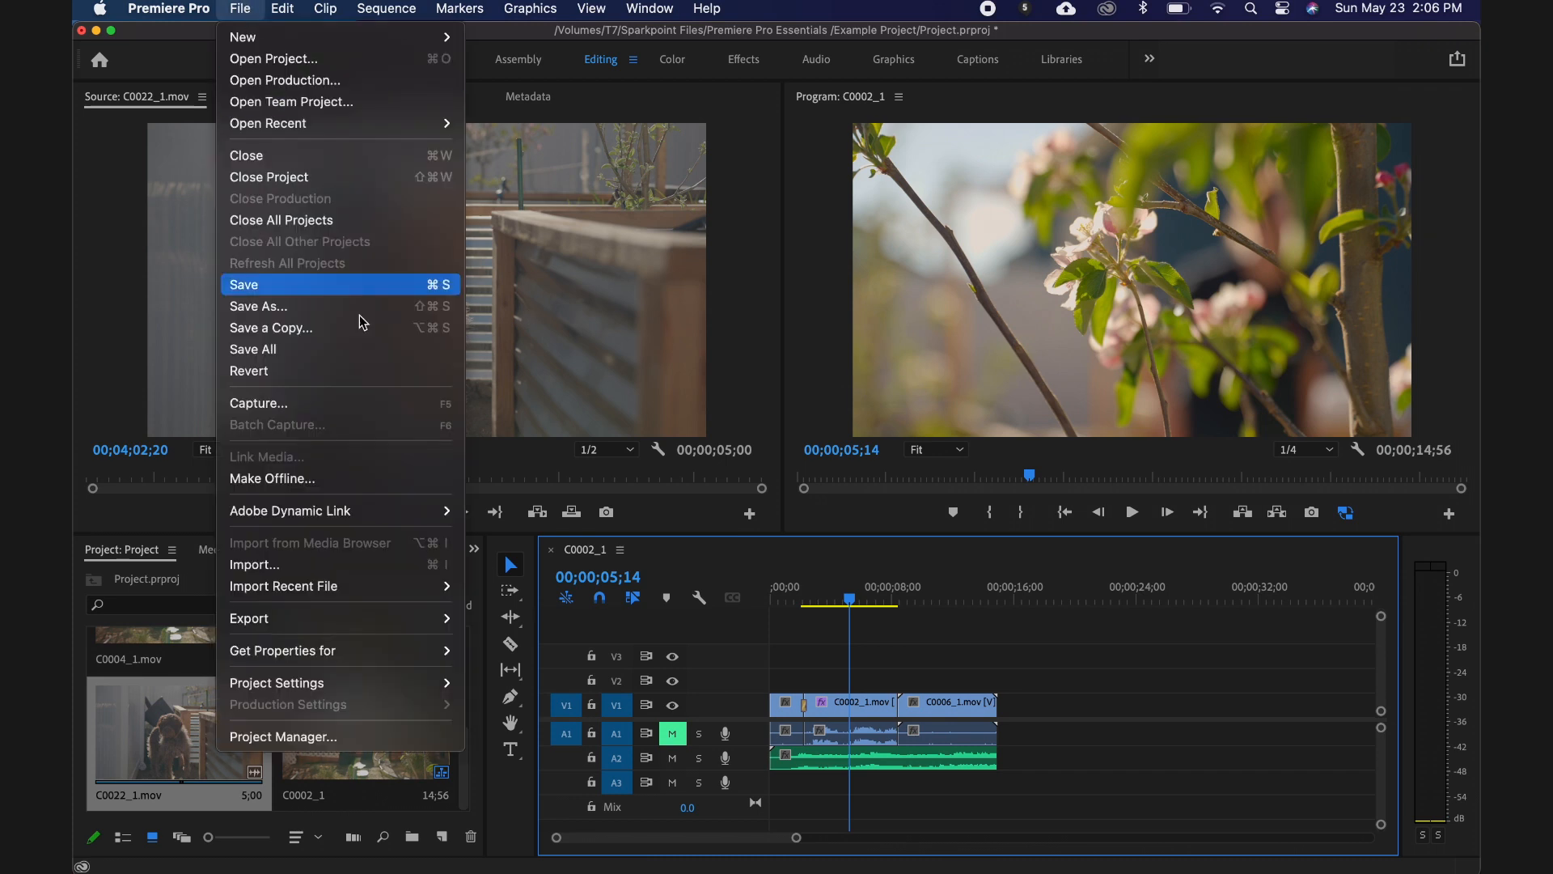
pyautogui.moveTo(394, 618)
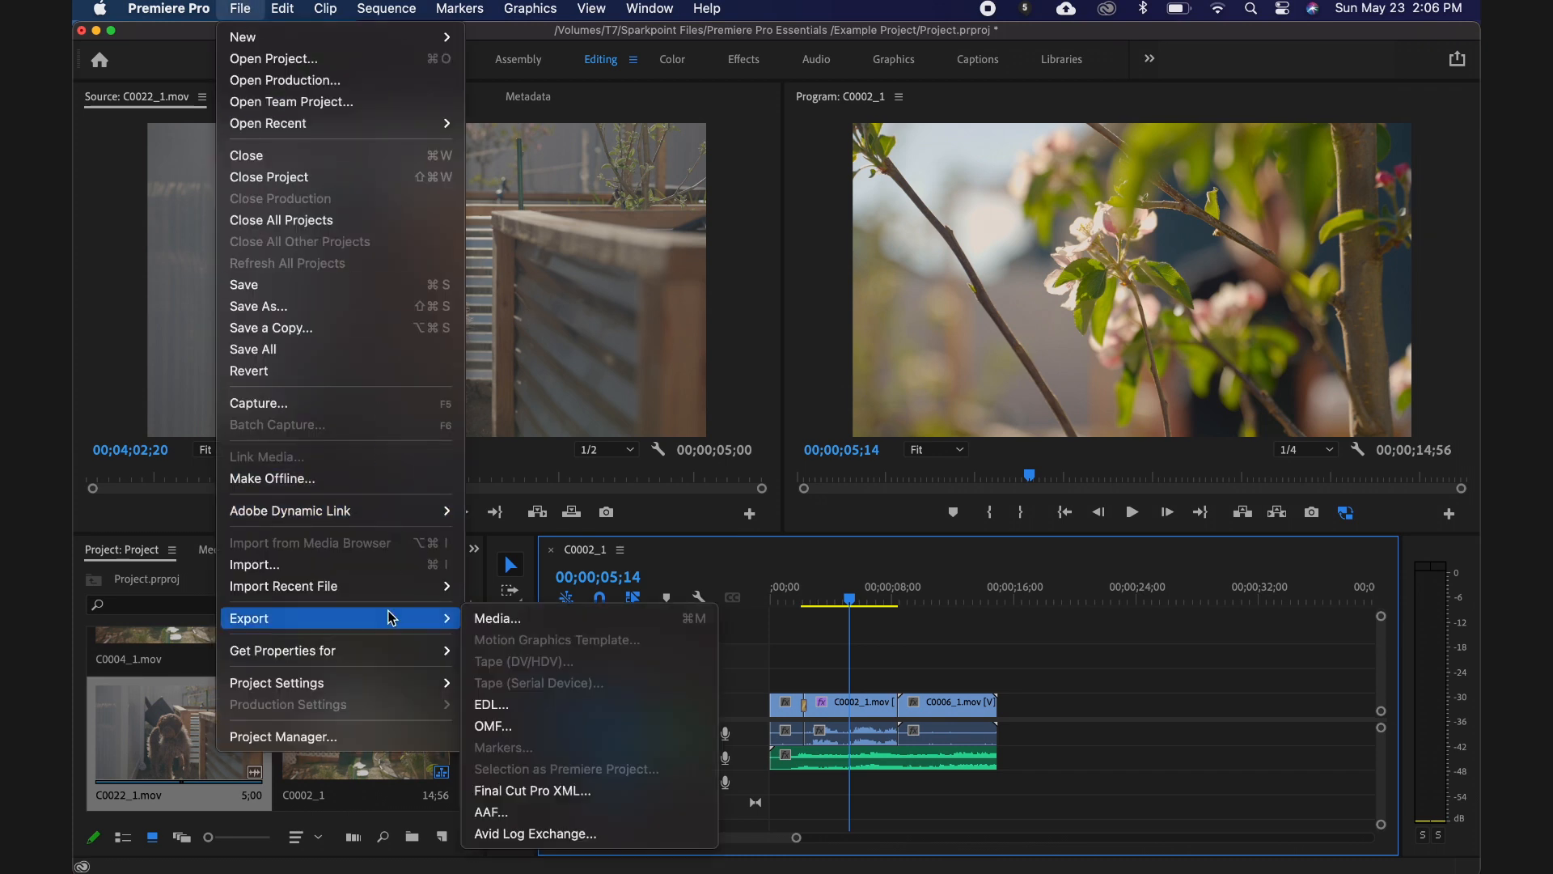
pyautogui.click(498, 623)
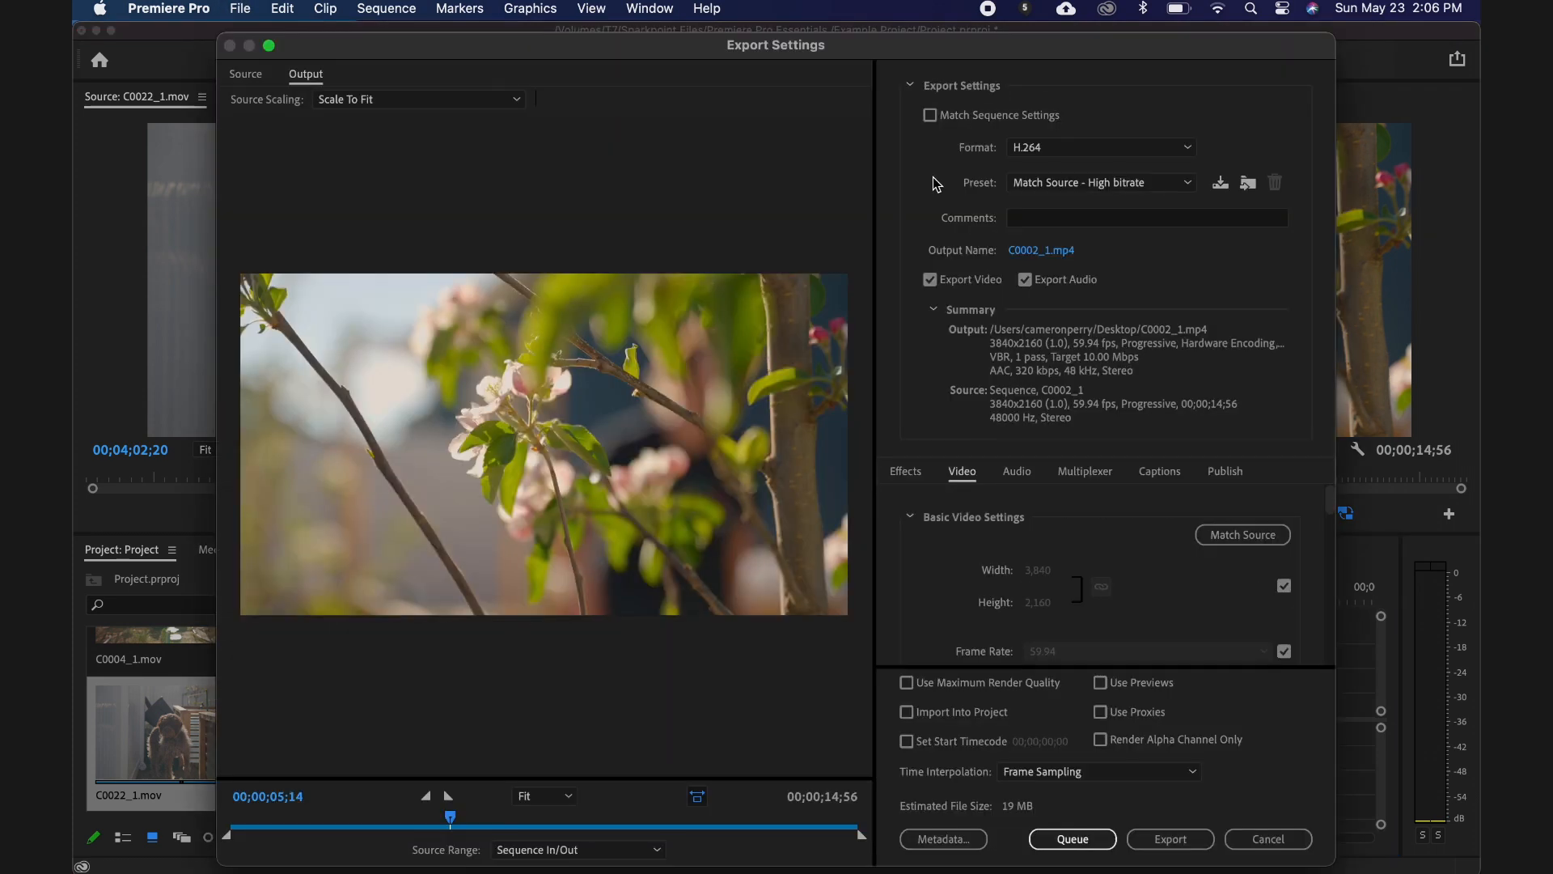
pyautogui.click(1036, 150)
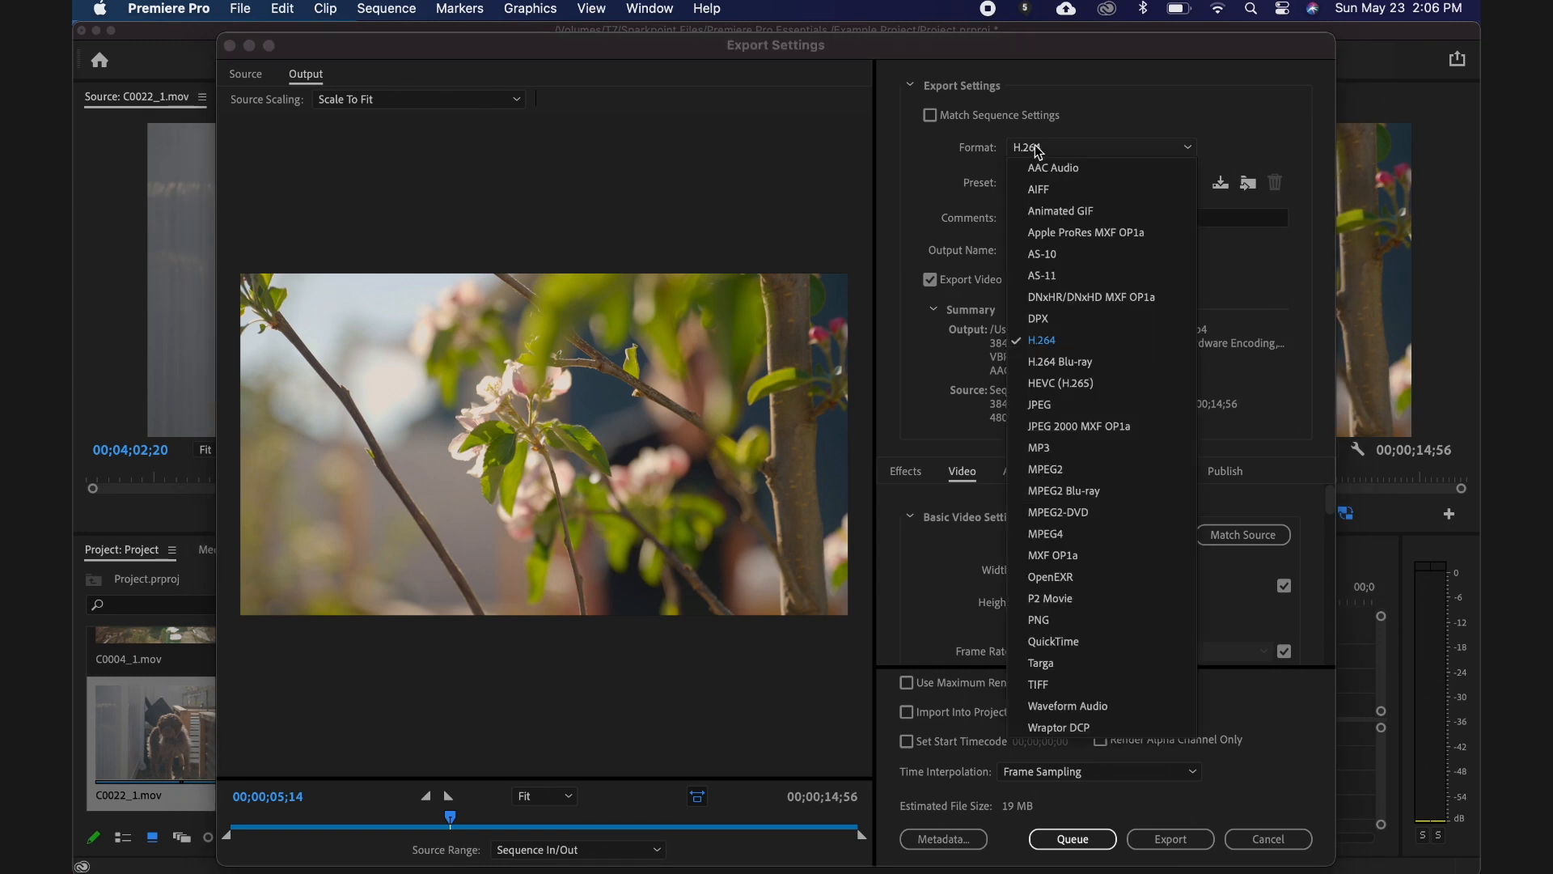
pyautogui.click(1037, 149)
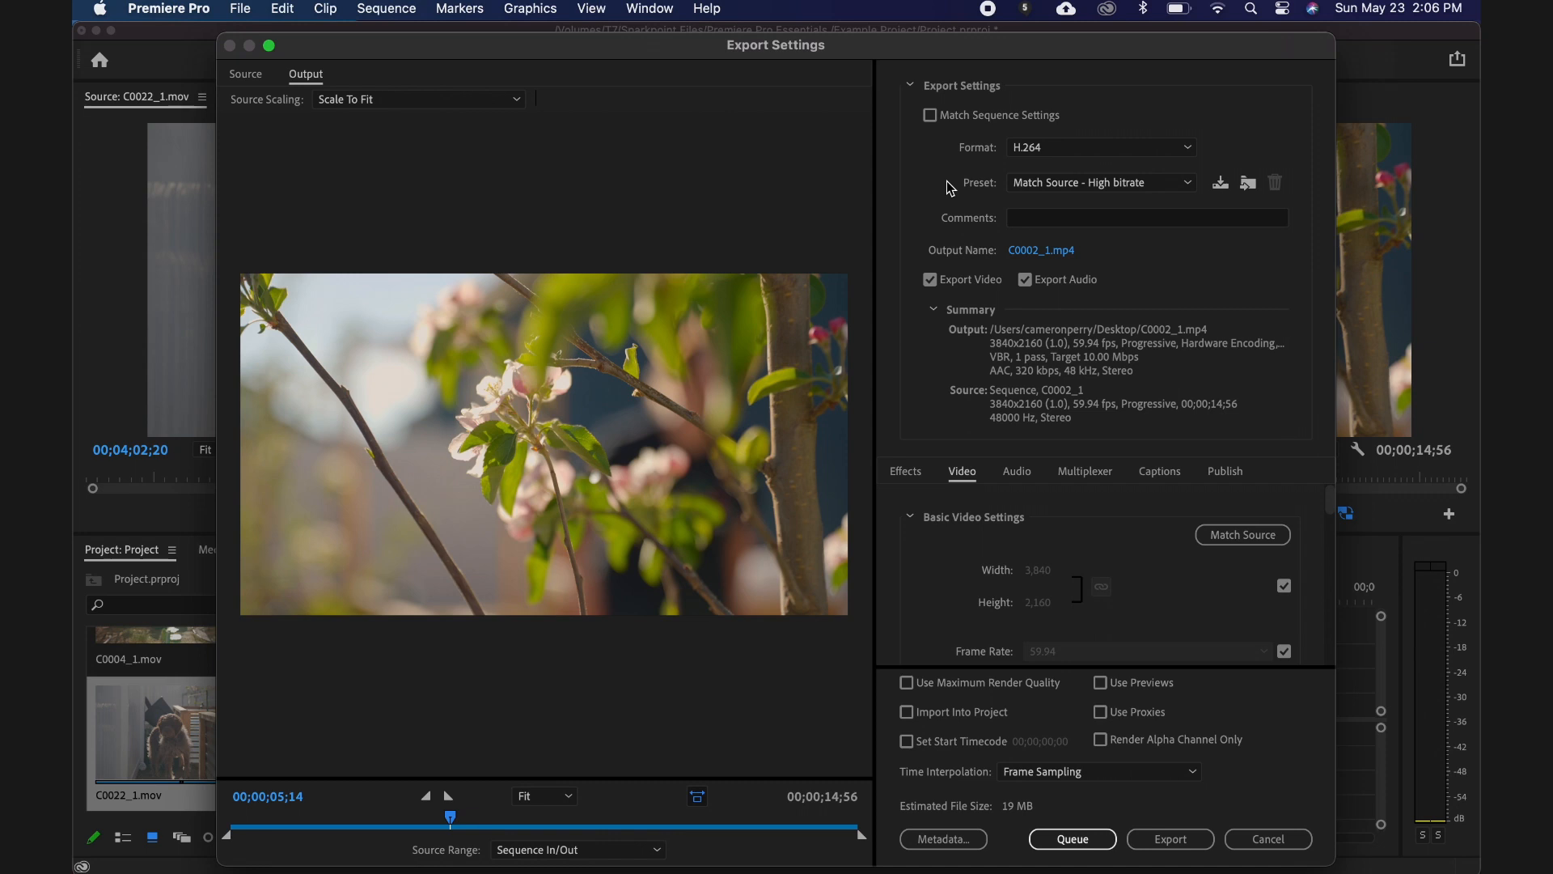
# Set the output to Final Video in the Example Project folder on the T7 drive, and start the export
pyautogui.click(1039, 250)
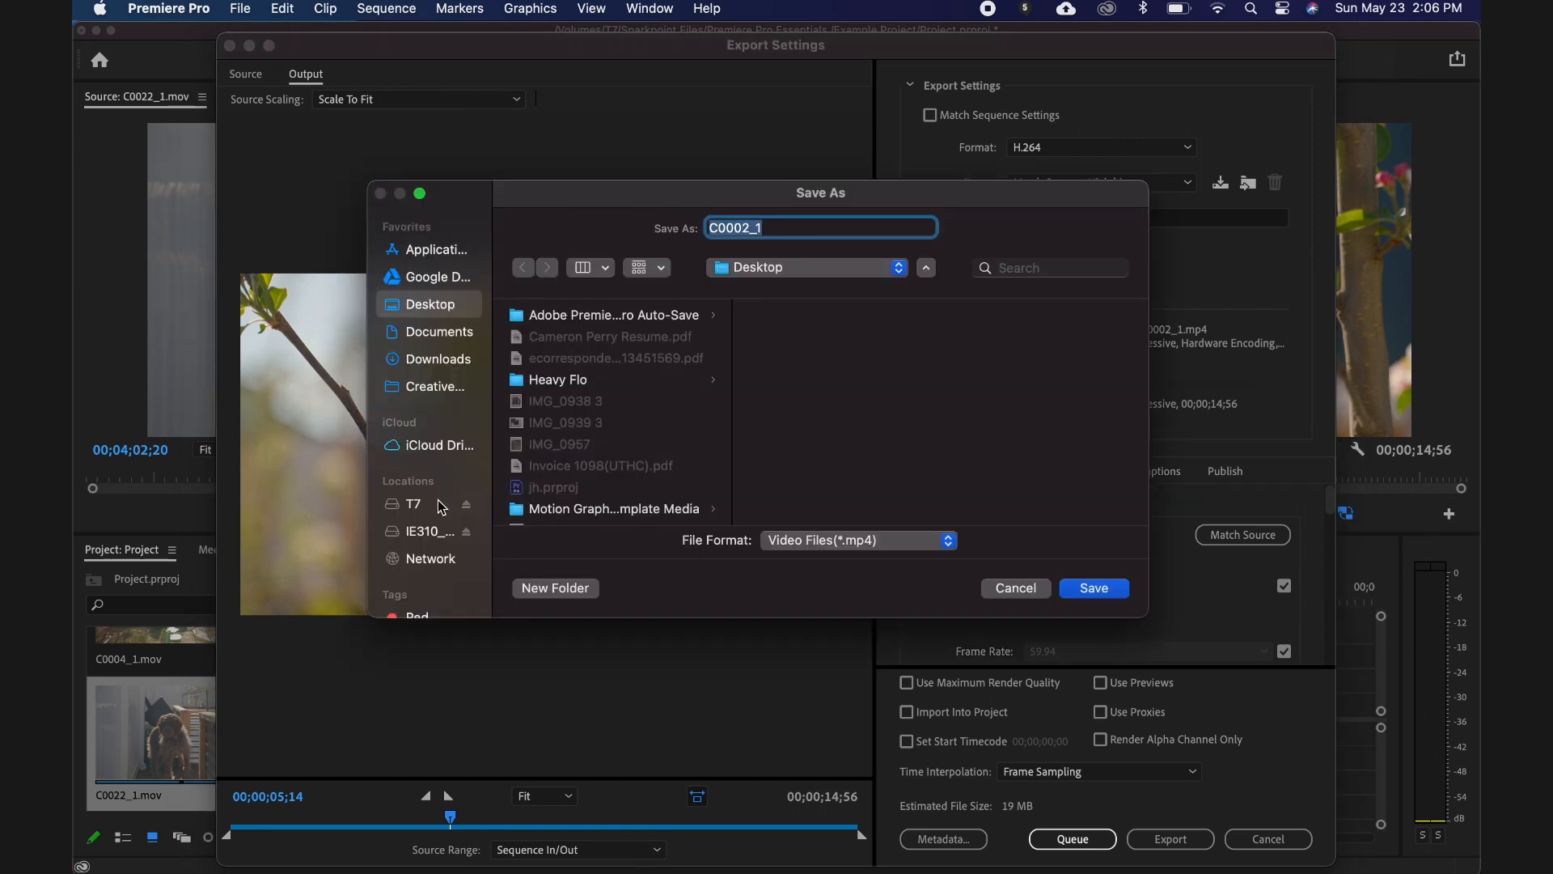
pyautogui.click(441, 504)
pyautogui.click(575, 509)
pyautogui.click(809, 336)
pyautogui.click(971, 336)
pyautogui.moveTo(765, 228); pyautogui.dragTo(696, 229)
pyautogui.write('Final Video')
pyautogui.click(1113, 589)
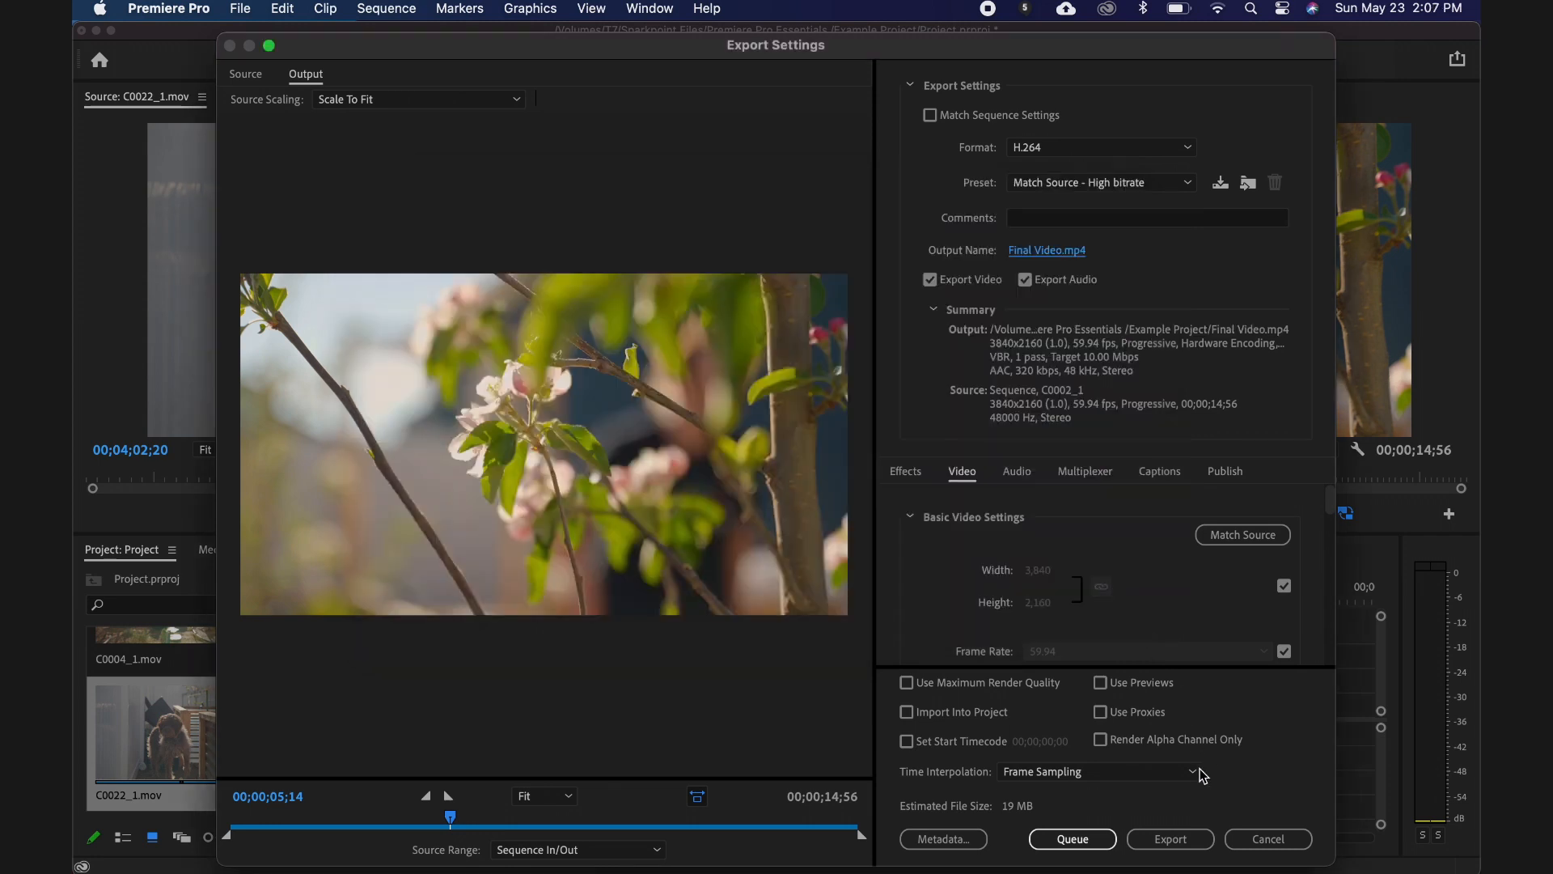
pyautogui.click(1205, 840)
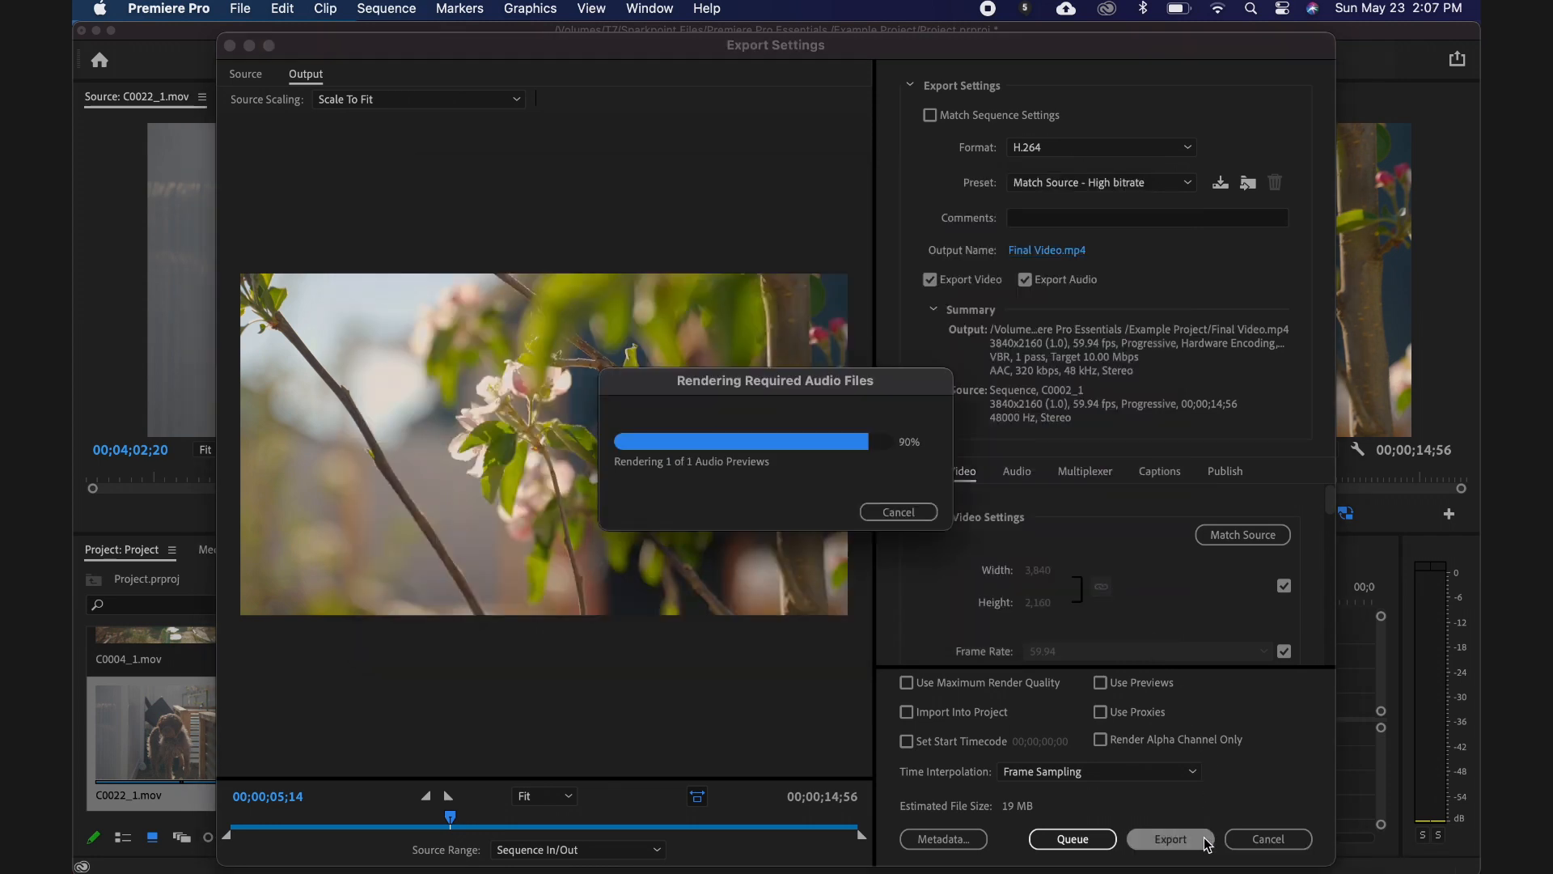